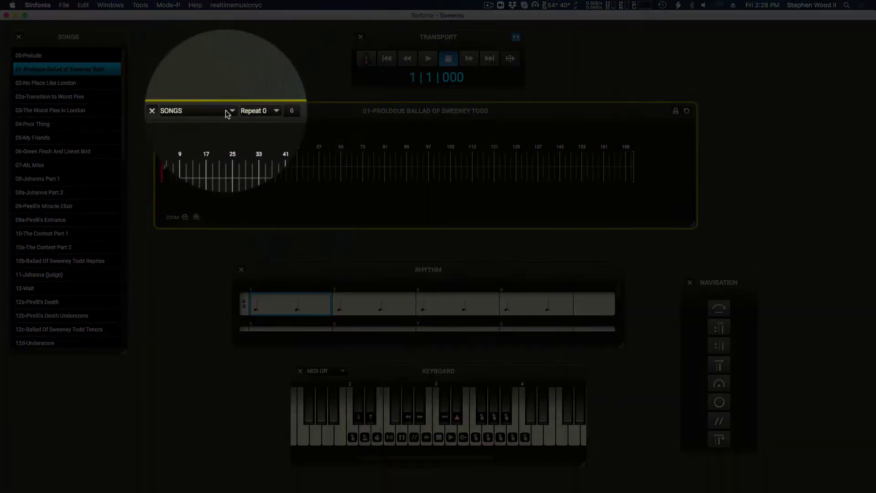
Switch the Prologue Ballad of Sweeney Todd timeline to the NAVIGATION view.
{"action": "left_click", "coordinate": [228, 111]}
{"action": "left_click", "coordinate": [213, 155]}
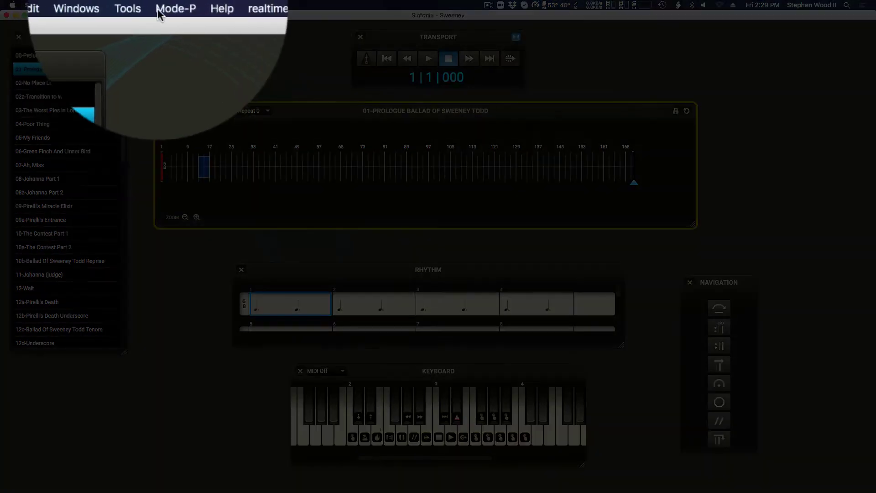
In edit mode, select bars 41–56 of the Prologue, then set the selection END to 50.
{"action": "left_click", "coordinate": [167, 5]}
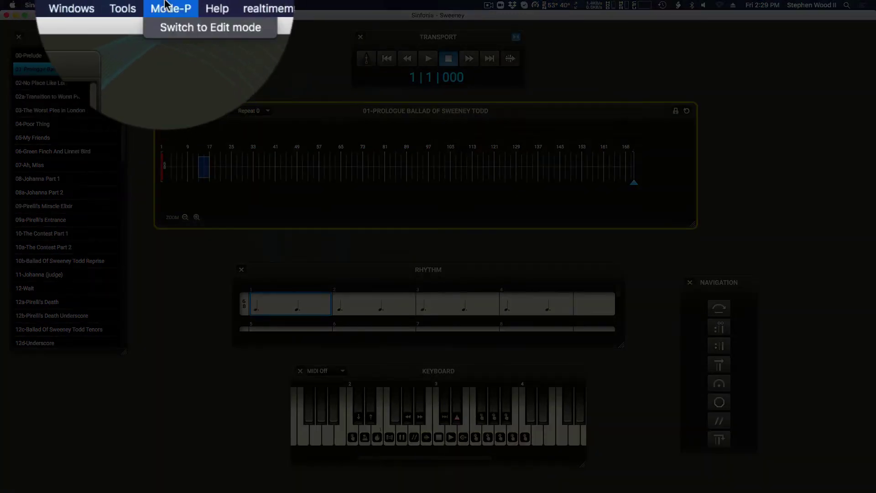
{"action": "left_click", "coordinate": [167, 27]}
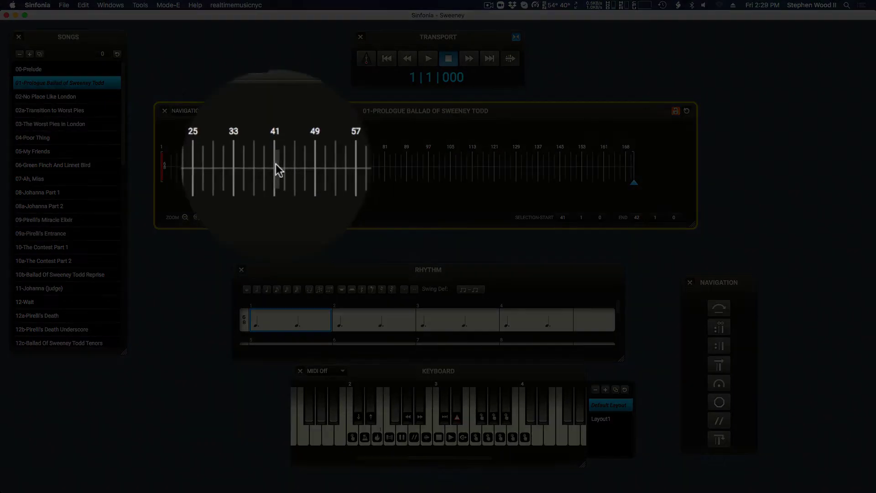
{"action": "left_click_drag", "start_coordinate": [275, 167], "coordinate": [319, 172]}
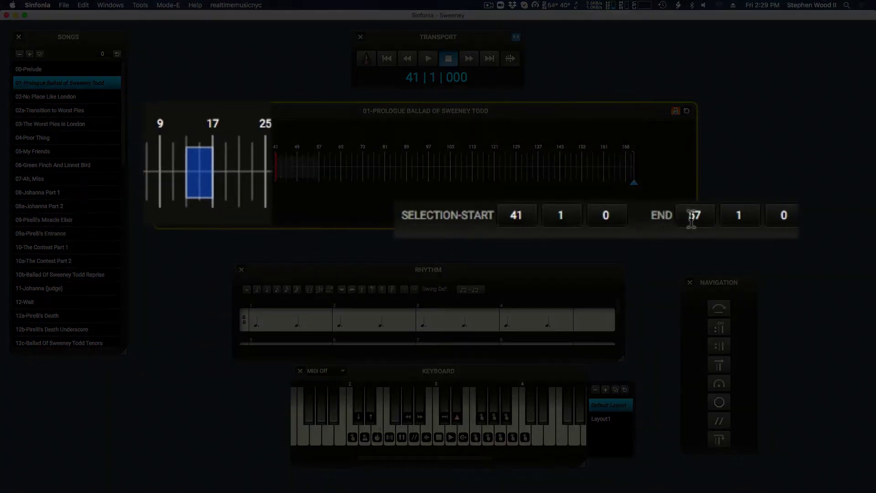
{"action": "double_click", "coordinate": [637, 217]}
{"action": "type", "text": "50"}
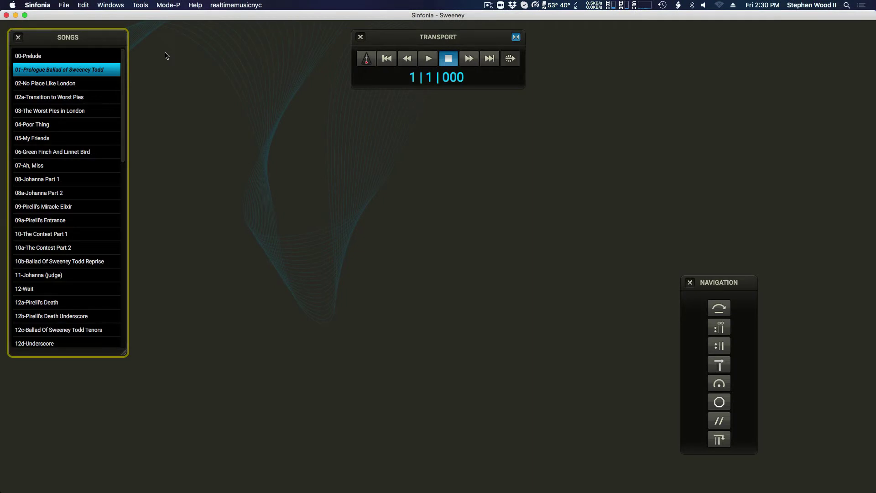
Reopen the Timeline window from Windows and set it to the NAVIGATION view.
{"action": "left_click", "coordinate": [121, 5]}
{"action": "mouse_move", "coordinate": [191, 37]}
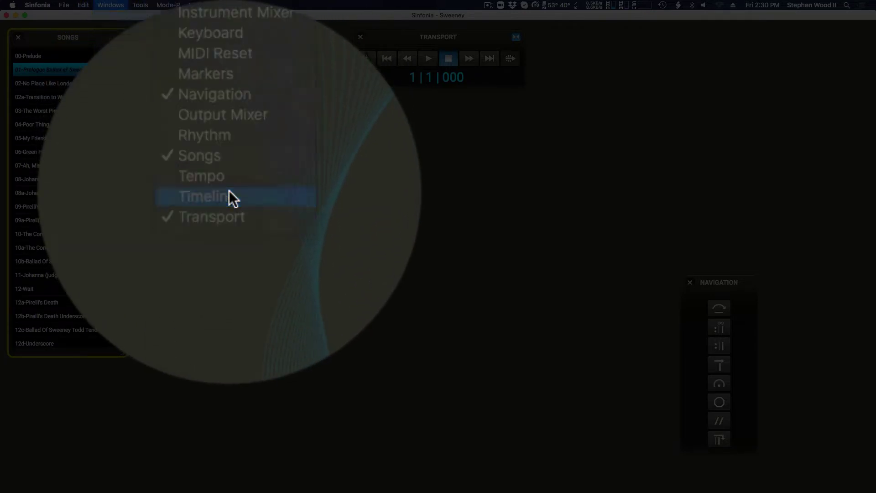
{"action": "left_click", "coordinate": [228, 196]}
{"action": "left_click", "coordinate": [223, 111]}
{"action": "left_click", "coordinate": [214, 156]}
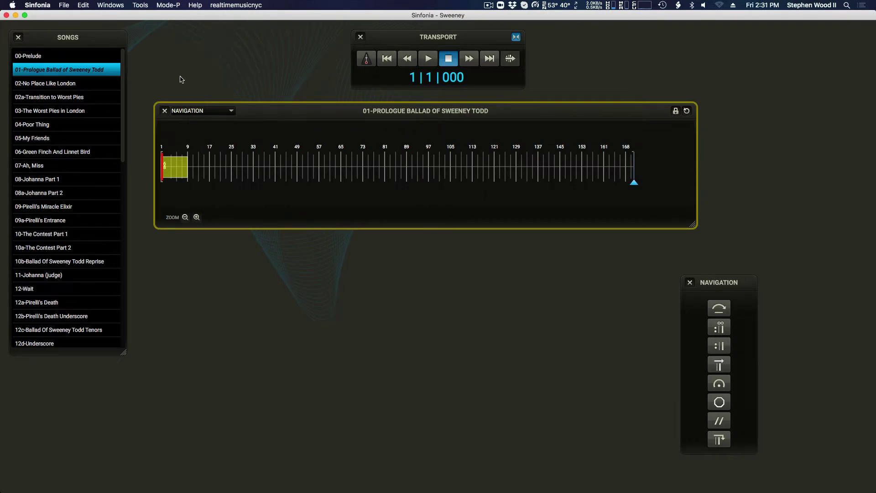
In edit mode, select bars 33–49 and place a vamp over them.
{"action": "left_click", "coordinate": [163, 5]}
{"action": "left_click", "coordinate": [167, 33]}
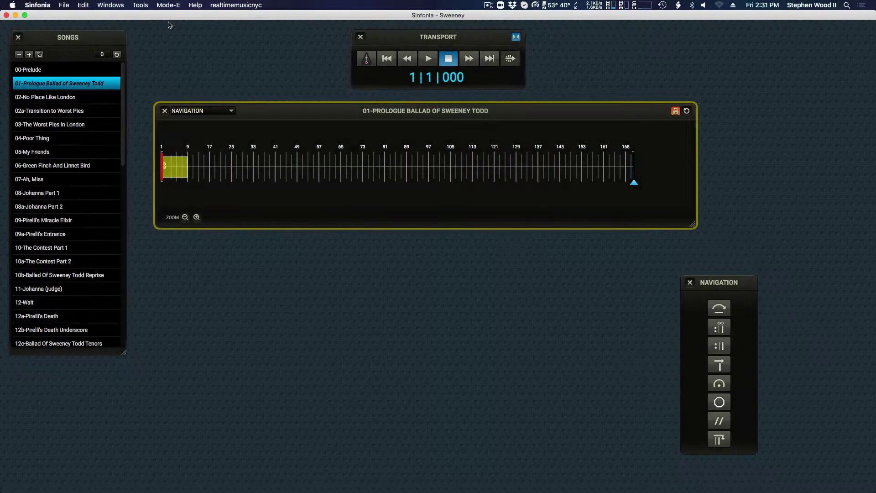
{"action": "left_click_drag", "start_coordinate": [254, 175], "coordinate": [294, 171]}
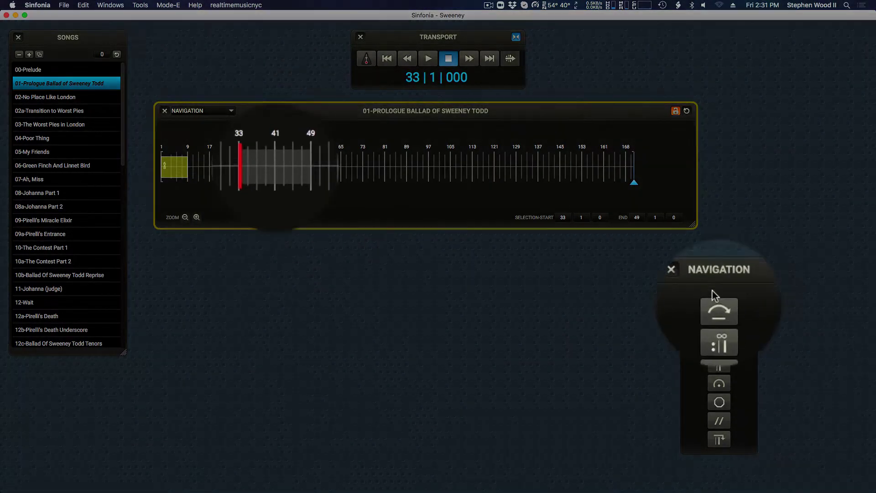
{"action": "left_click", "coordinate": [724, 307]}
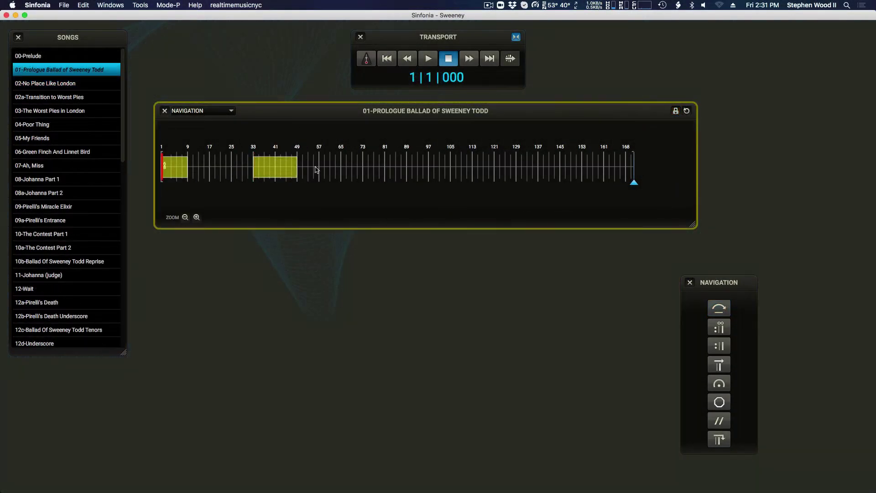
Extend the bar 33 vamp so its END is bar 55.
{"action": "left_click", "coordinate": [160, 4]}
{"action": "left_click", "coordinate": [161, 17]}
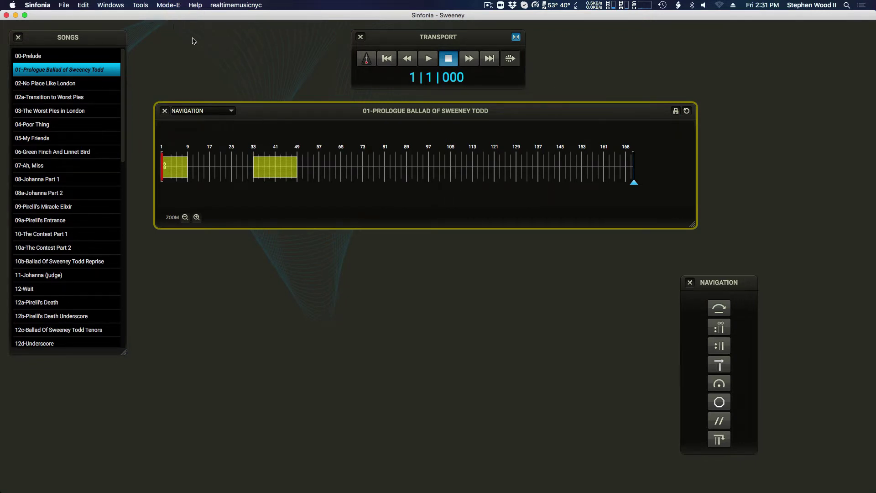
{"action": "left_click", "coordinate": [268, 175]}
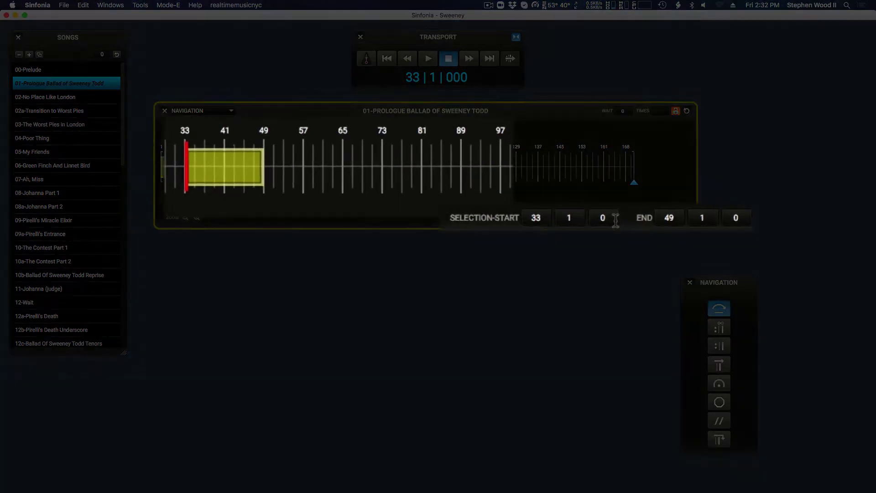
{"action": "left_click", "coordinate": [669, 218]}
{"action": "type", "text": "55"}
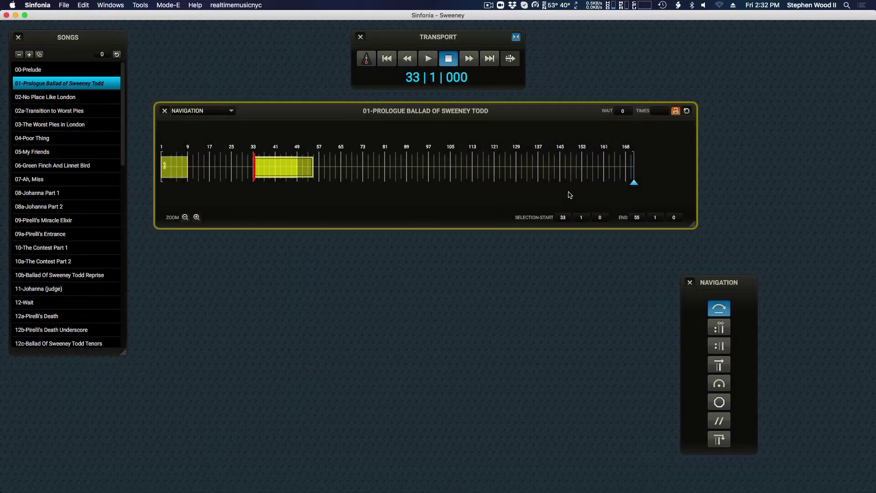
{"action": "left_click", "coordinate": [242, 146]}
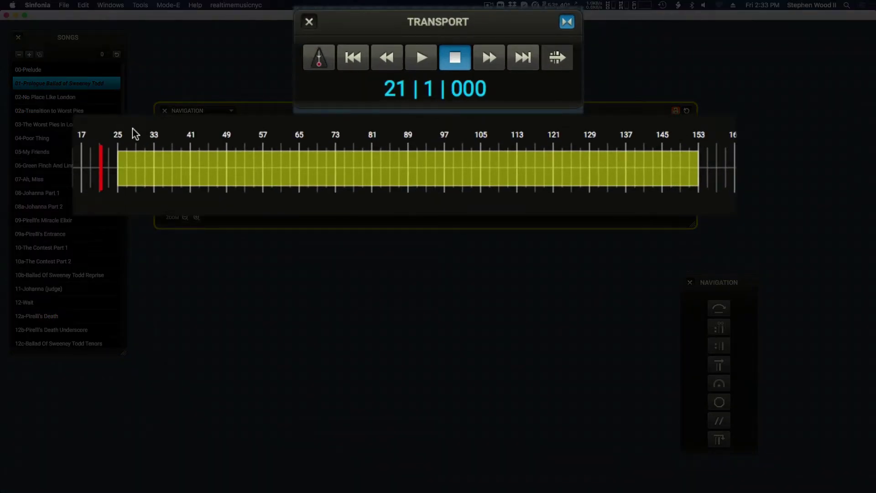
Play the Prologue and break out of the vamp to its end using the End key.
{"action": "left_click", "coordinate": [422, 65]}
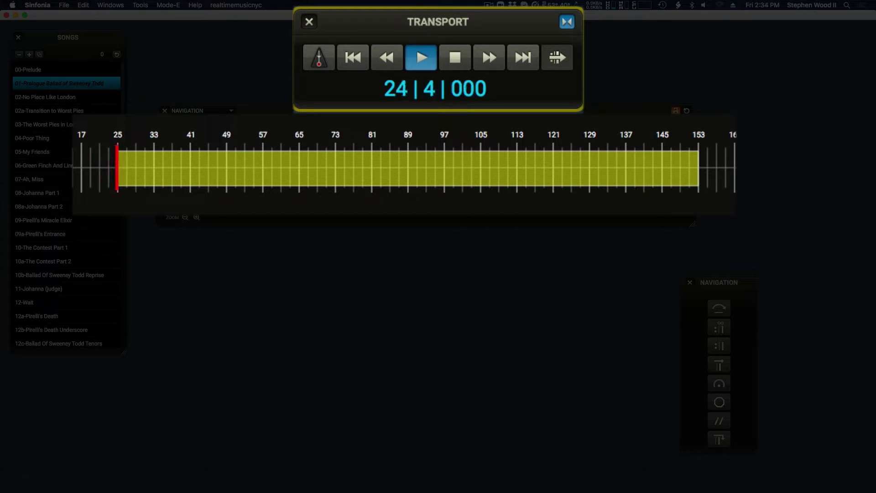
{"action": "key", "text": "End"}
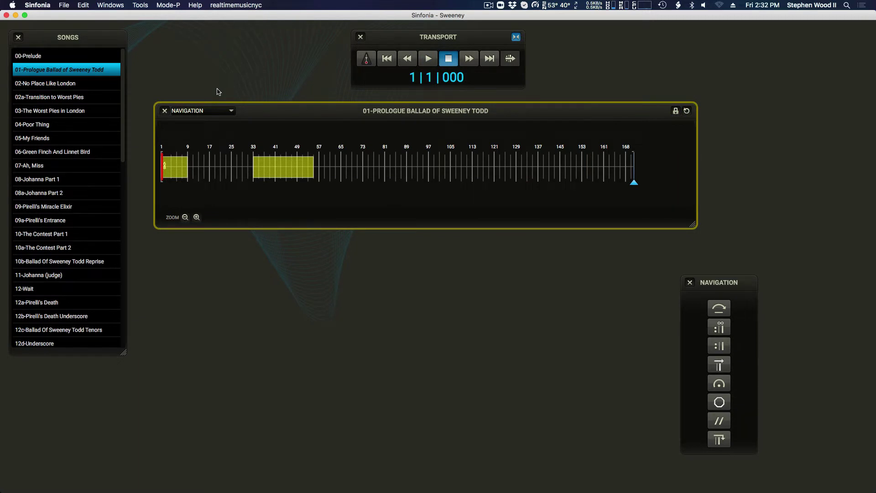
In edit mode, select the bar 33–55 vamp and delete it with Backspace.
{"action": "left_click", "coordinate": [161, 5]}
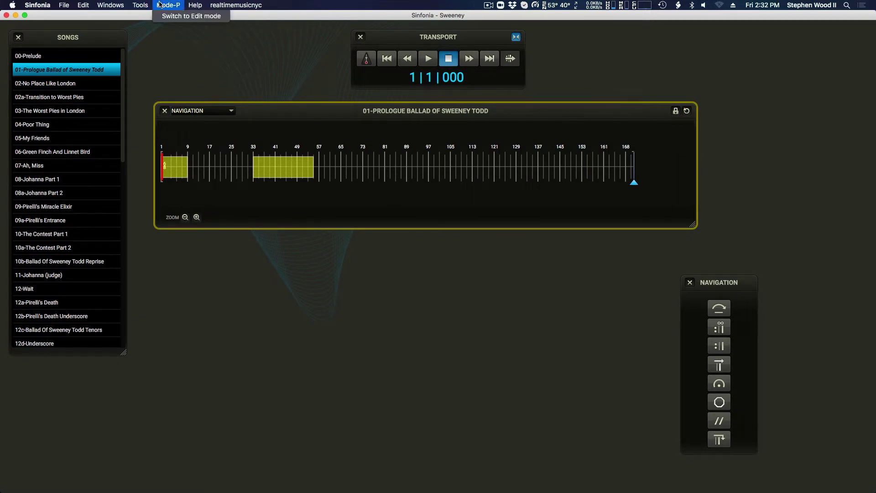
{"action": "left_click", "coordinate": [163, 16]}
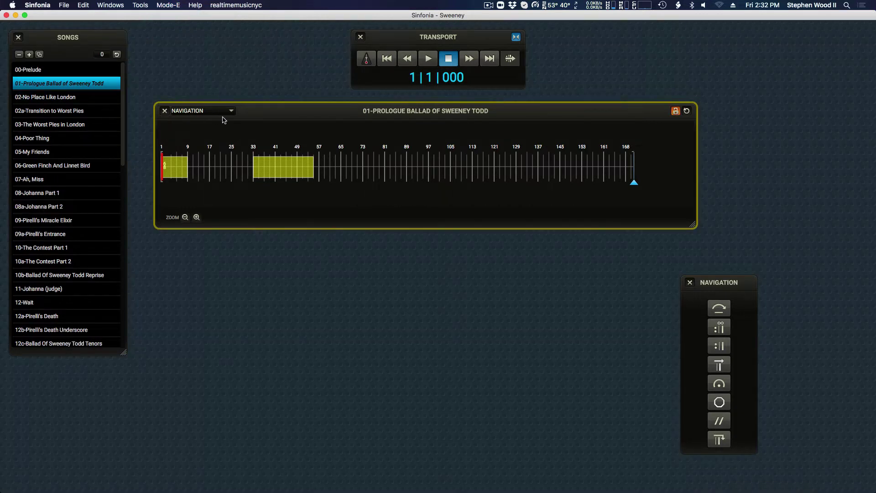
{"action": "left_click", "coordinate": [271, 160]}
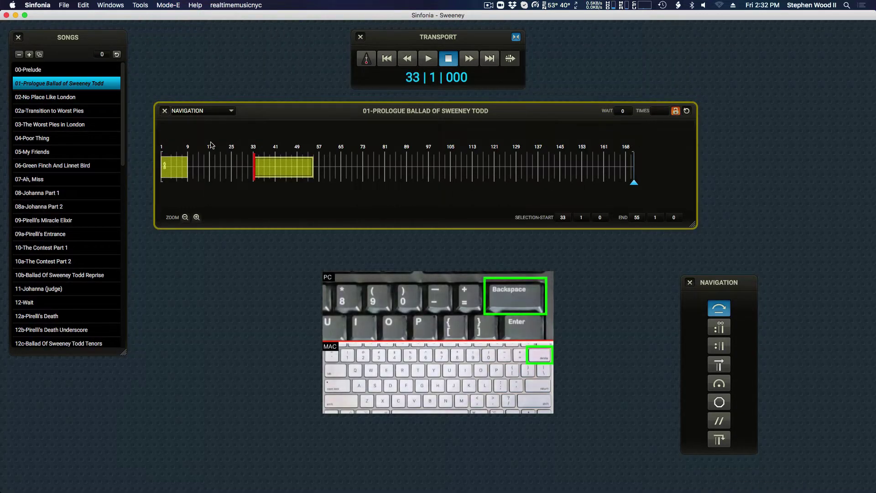
{"action": "key", "text": "BackSpace"}
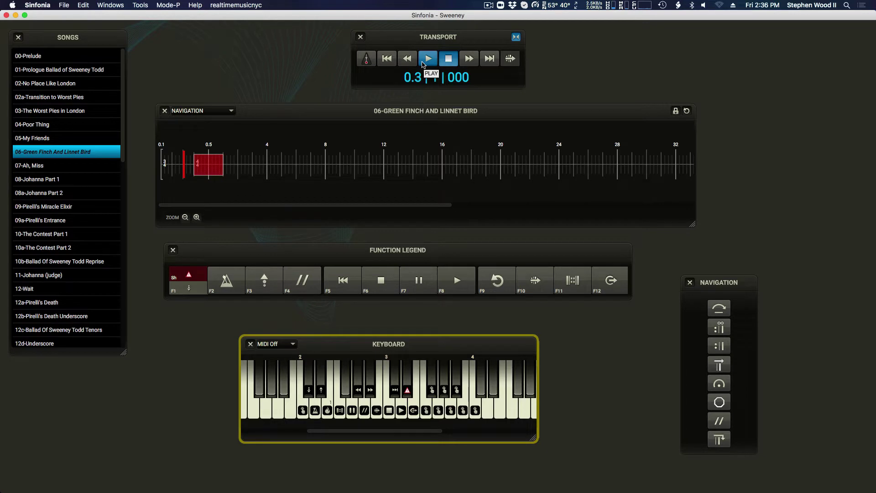
Play Green Finch and Linnet Bird and release the opening vamp with F10.
{"action": "left_click", "coordinate": [422, 63]}
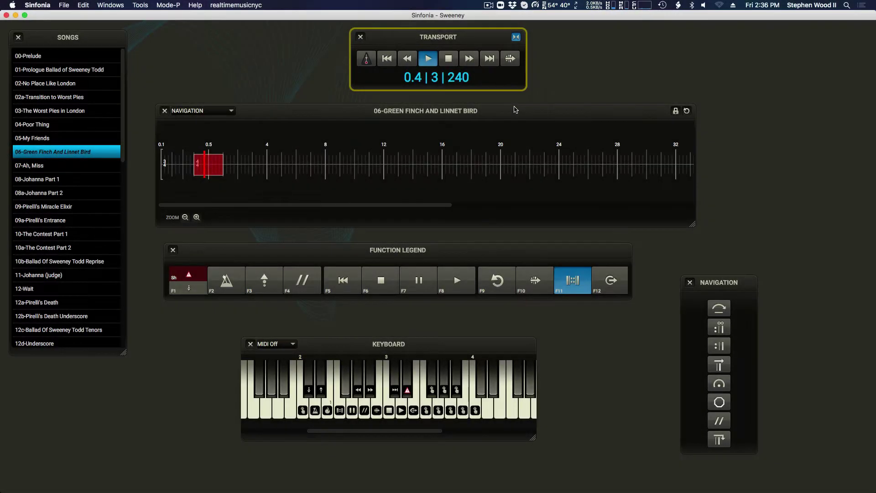
{"action": "key", "text": "F10"}
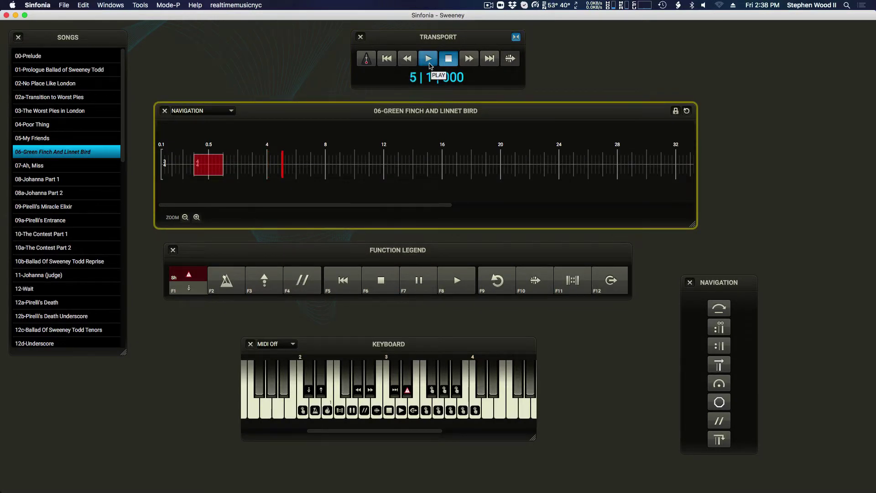
During playback, start an on-the-fly repeat at bar 7, extend it to bar 10, then stop.
{"action": "left_click", "coordinate": [429, 64]}
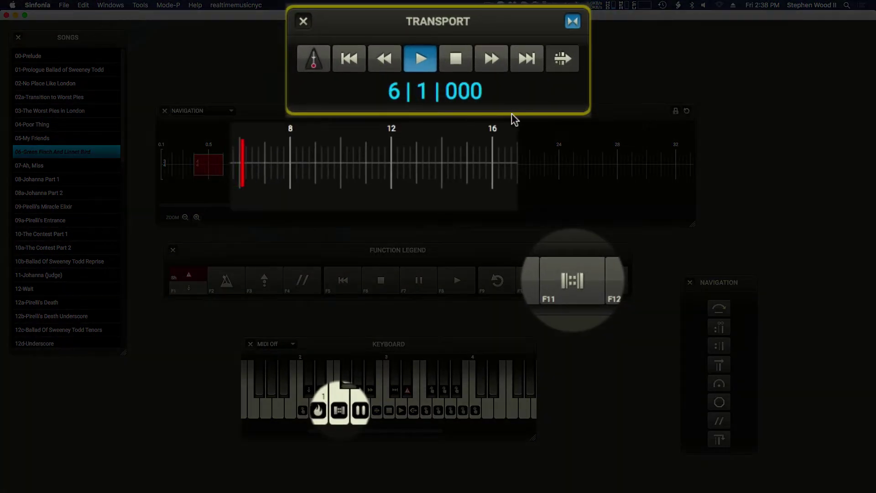
{"action": "left_click", "coordinate": [579, 296]}
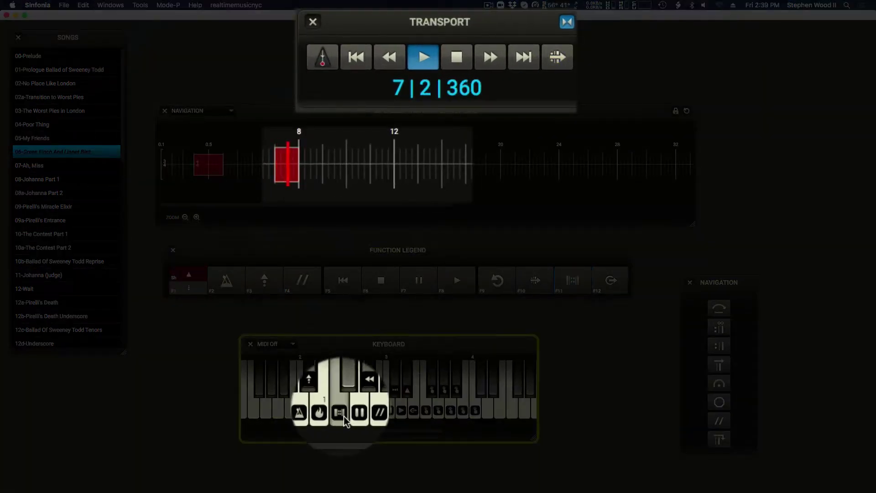
{"action": "left_click", "coordinate": [343, 414]}
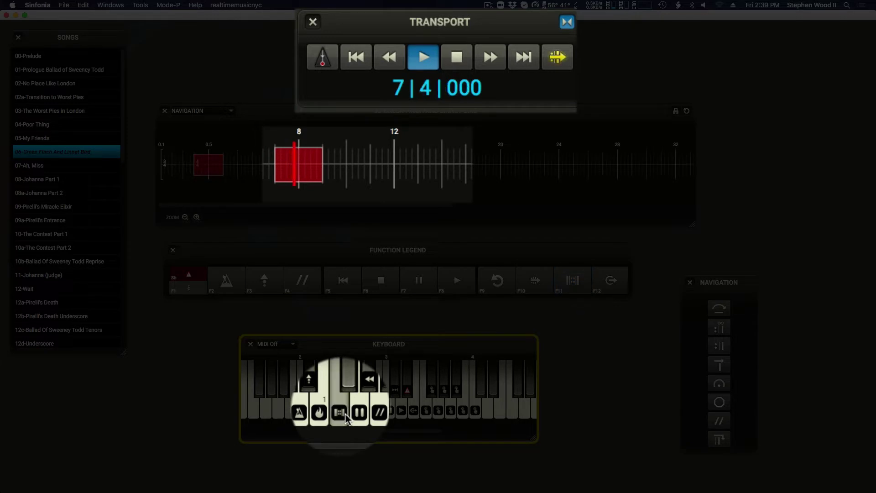
{"action": "left_click", "coordinate": [344, 415]}
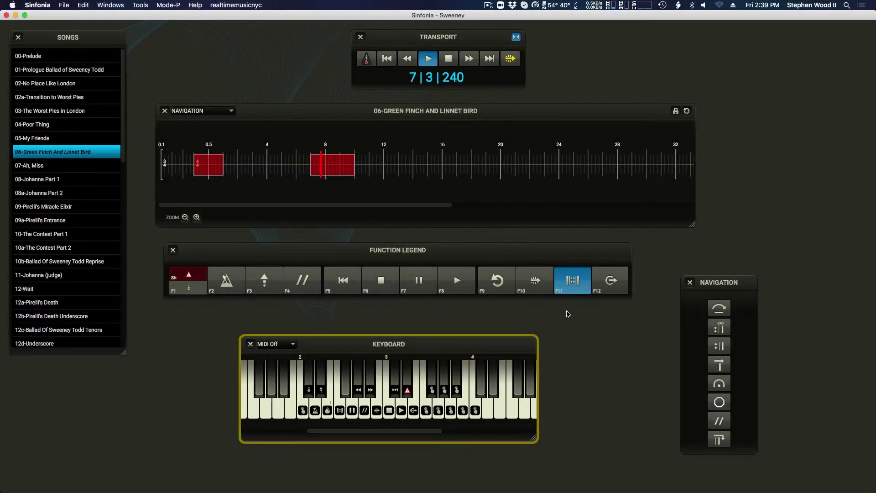
{"action": "left_click", "coordinate": [447, 62]}
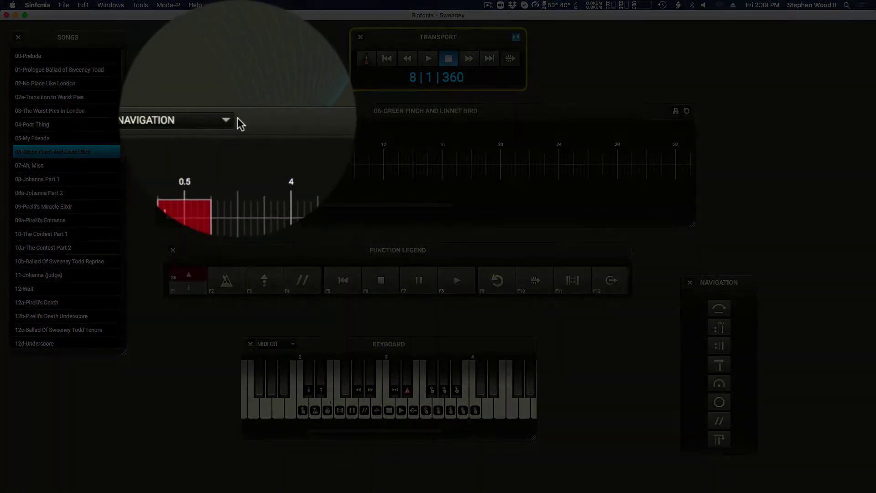
Create a vamp over bars 8–12 and try it in performance mode.
{"action": "left_click", "coordinate": [168, 5]}
{"action": "left_click", "coordinate": [175, 37]}
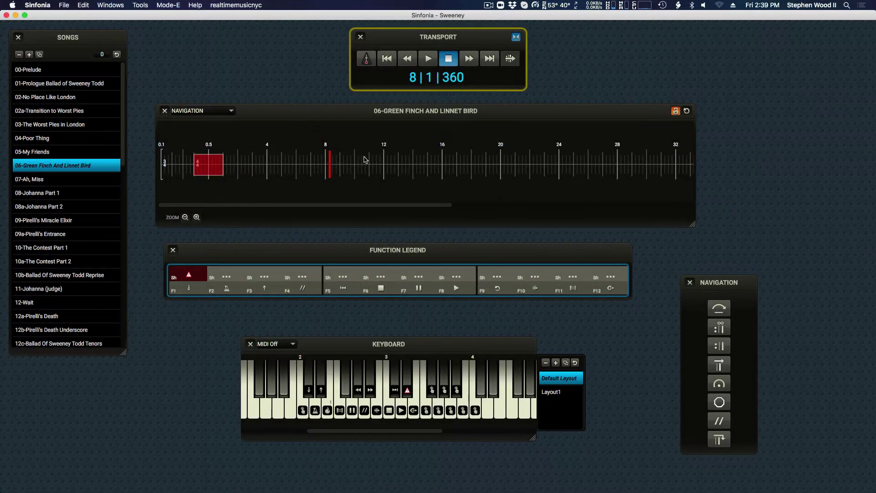
{"action": "left_click_drag", "start_coordinate": [328, 168], "coordinate": [385, 171]}
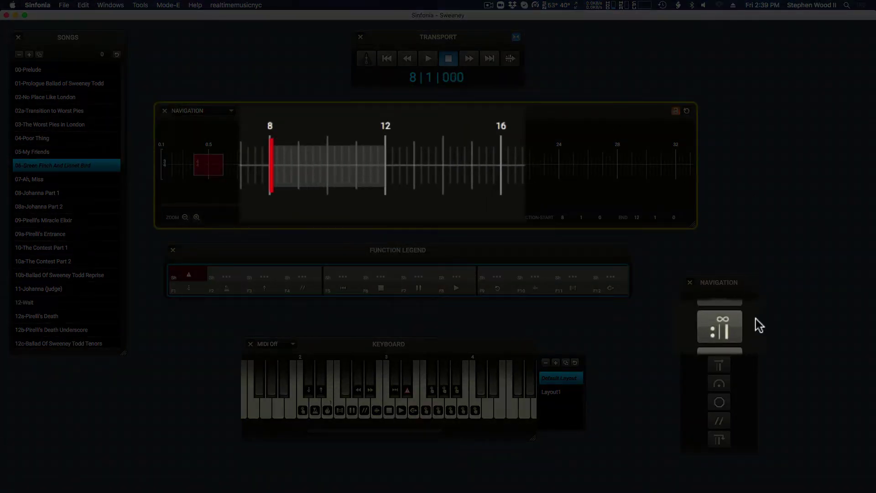
{"action": "left_click", "coordinate": [723, 329]}
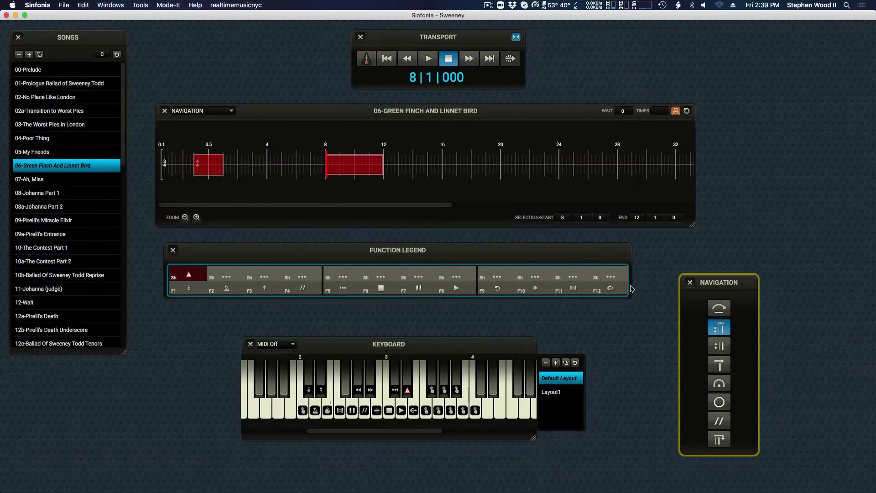
{"action": "key", "text": "super+p"}
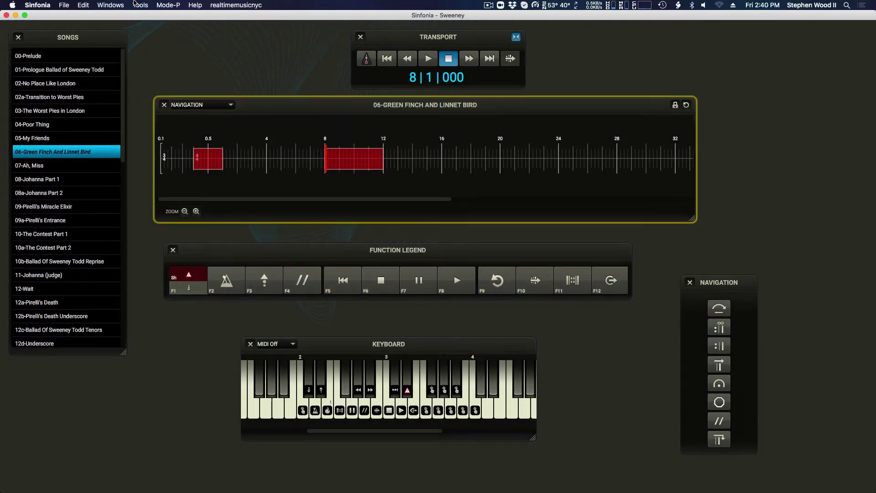
Back in edit mode, change the vamp END to bar 10, then delete the vamp.
{"action": "left_click", "coordinate": [167, 5]}
{"action": "left_click", "coordinate": [172, 17]}
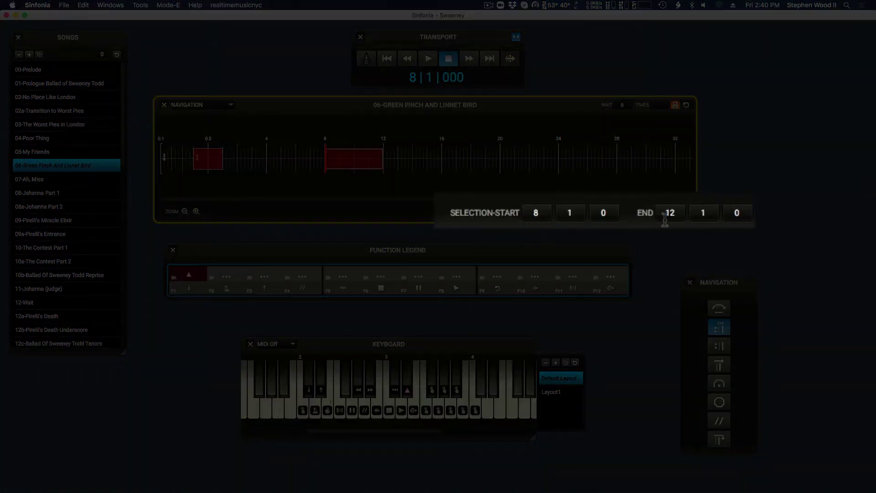
{"action": "double_click", "coordinate": [670, 213]}
{"action": "type", "text": "10"}
{"action": "left_click", "coordinate": [322, 159]}
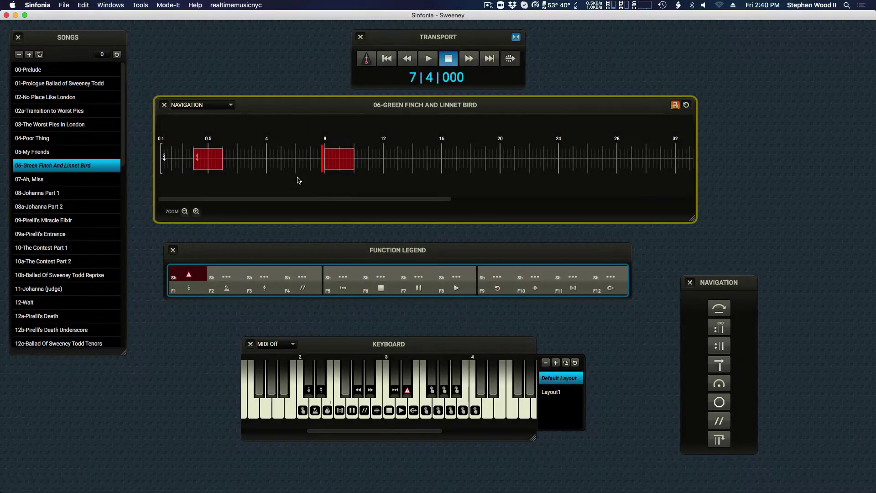
{"action": "left_click", "coordinate": [338, 166]}
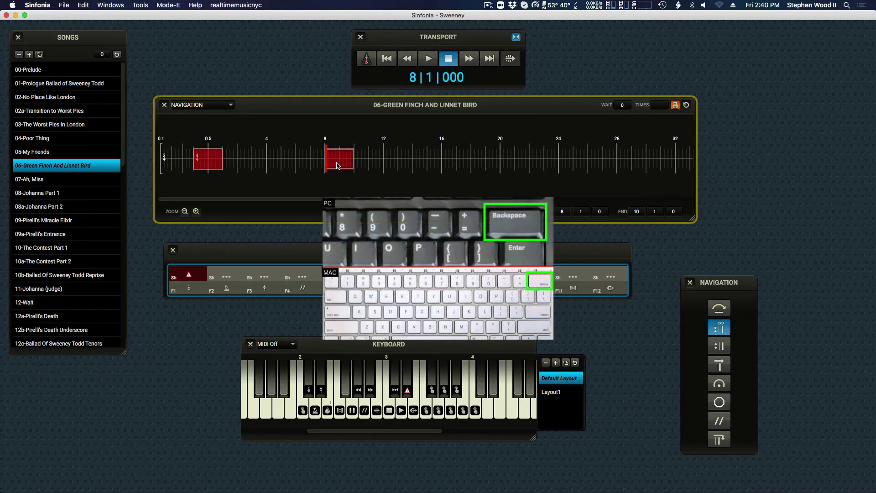
{"action": "key", "text": "BackSpace"}
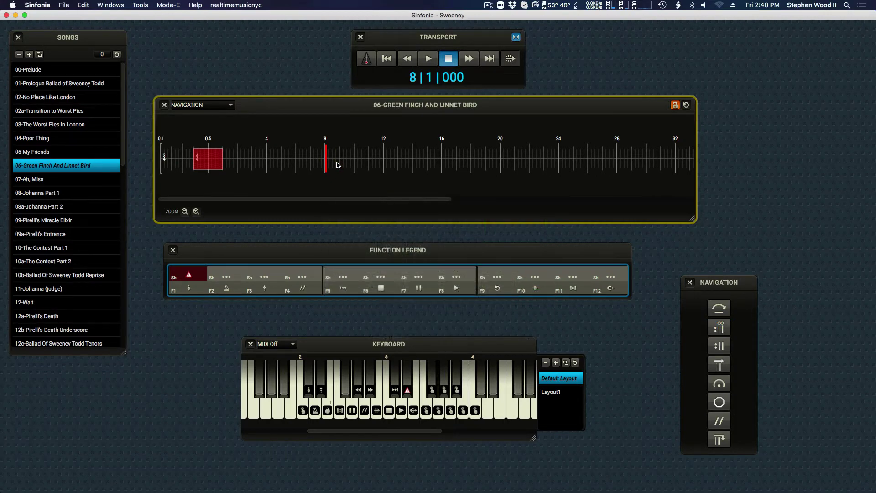
Switch to performance mode and save the show via File > Save.
{"action": "left_click", "coordinate": [186, 5]}
{"action": "left_click", "coordinate": [165, 15]}
{"action": "left_click", "coordinate": [64, 5]}
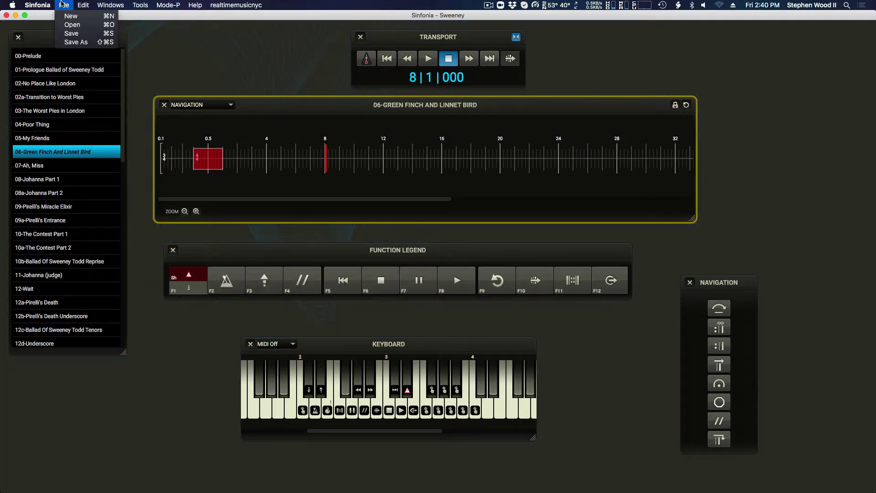
{"action": "left_click", "coordinate": [71, 34]}
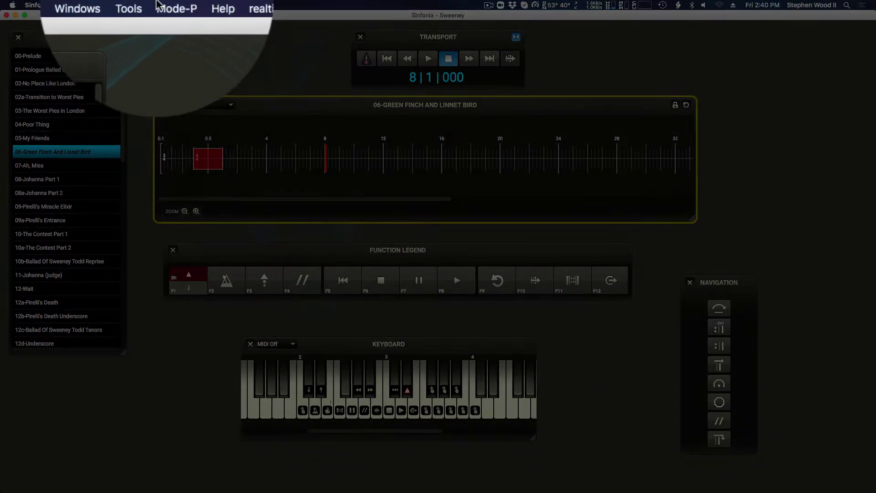
Choose Switch to Edit mode from the Mode-P menu.
{"action": "left_click", "coordinate": [168, 5]}
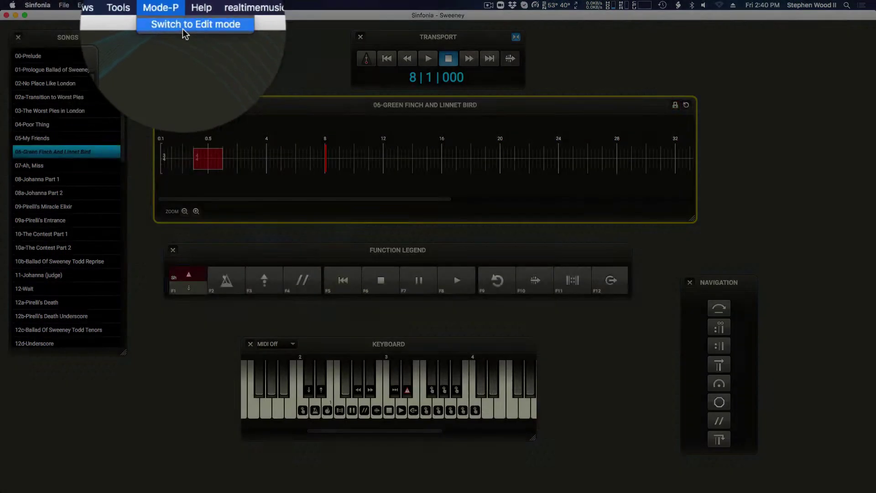
{"action": "left_click", "coordinate": [183, 30]}
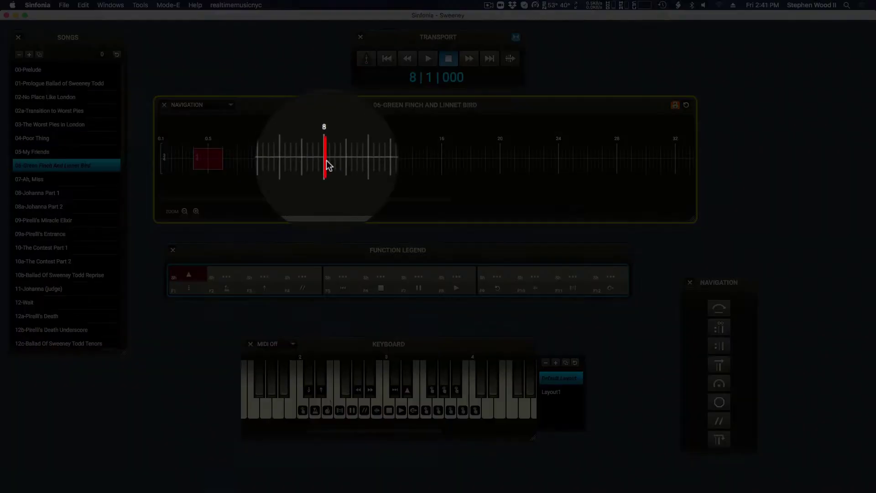
Mark bars 8–10 of Green Finch and Linnet Bird and turn them into a repeat.
{"action": "left_click_drag", "start_coordinate": [327, 160], "coordinate": [348, 165]}
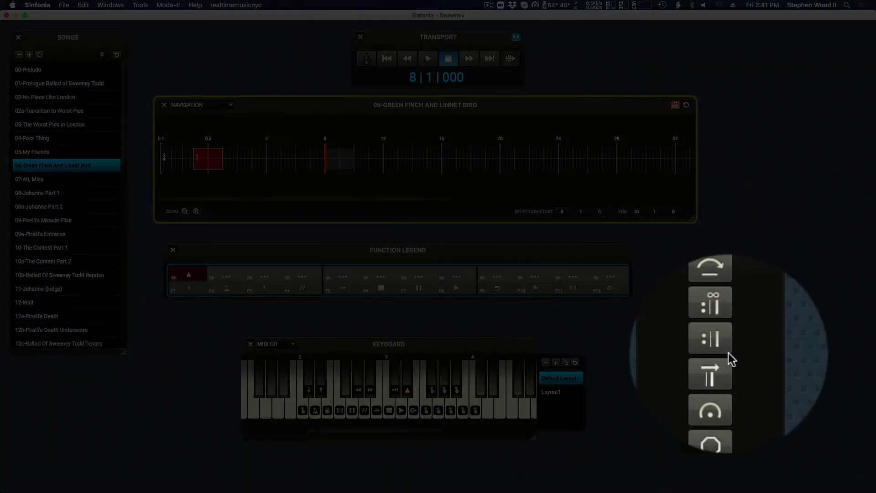
{"action": "left_click", "coordinate": [724, 347]}
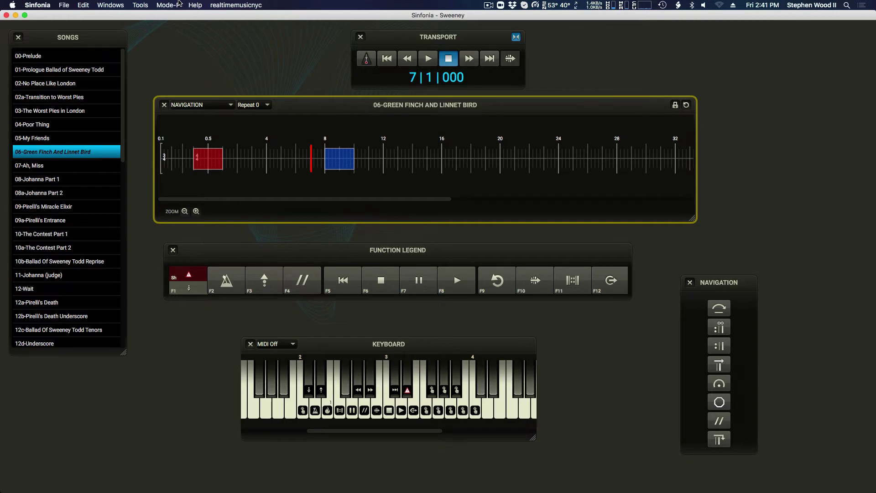
{"action": "left_click", "coordinate": [183, 5]}
{"action": "left_click", "coordinate": [192, 34]}
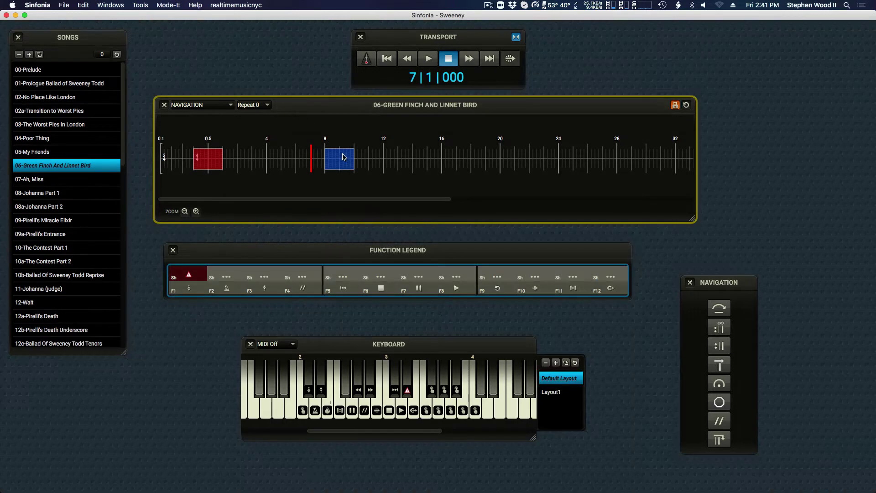
Extend the blue repeat to end at bar 12, then delete it with Backspace.
{"action": "left_click", "coordinate": [339, 155]}
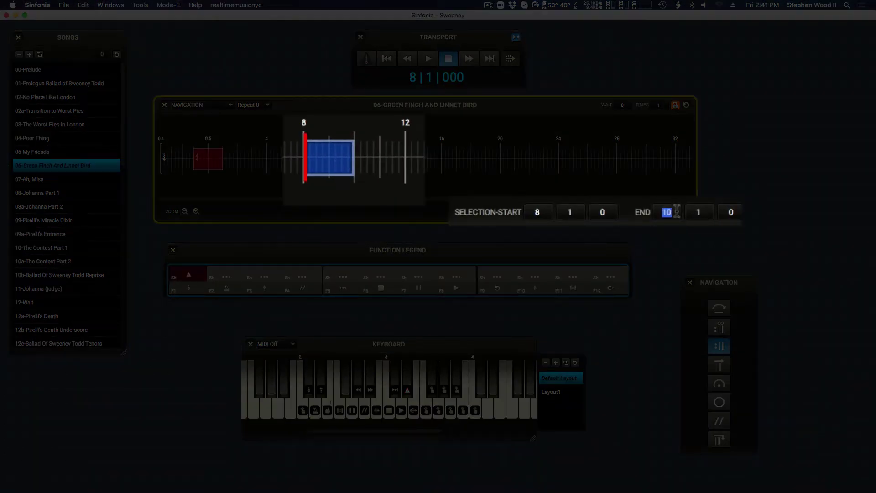
{"action": "key", "text": "Return"}
{"action": "left_click", "coordinate": [312, 159]}
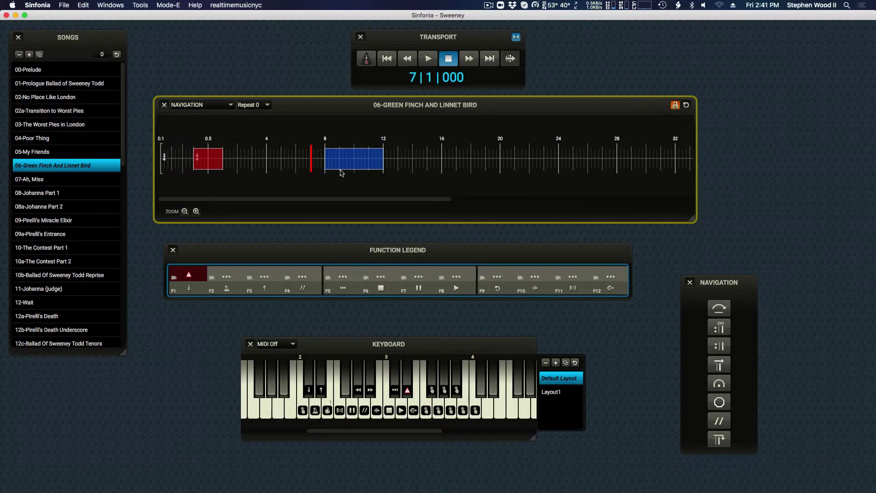
{"action": "left_click", "coordinate": [367, 162]}
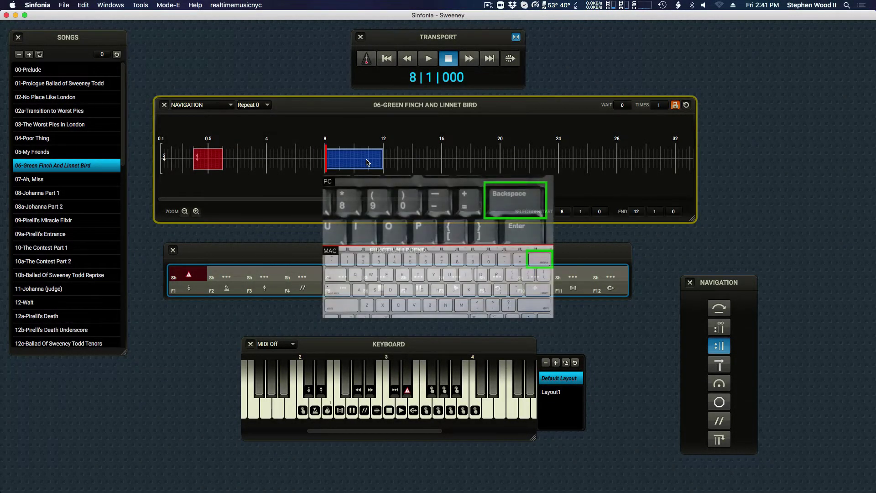
{"action": "key", "text": "BackSpace"}
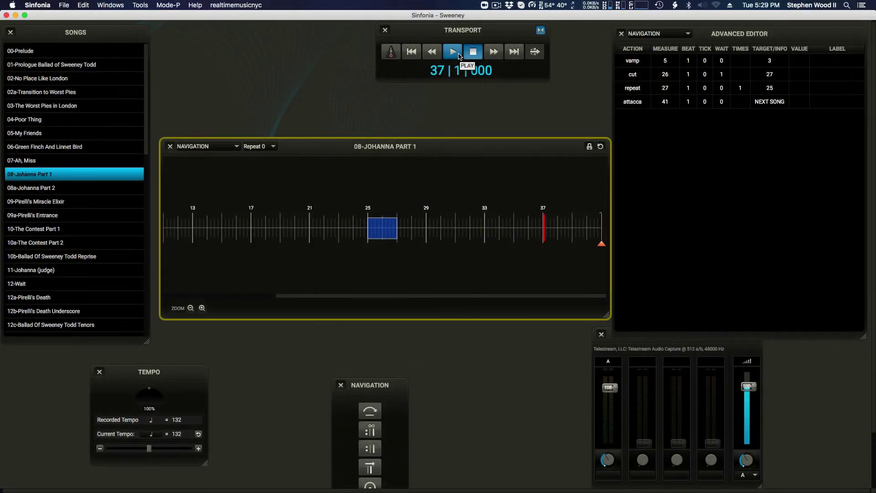
Play Green Finch And Linnet Bird to demonstrate the attacca.
{"action": "left_click", "coordinate": [459, 54]}
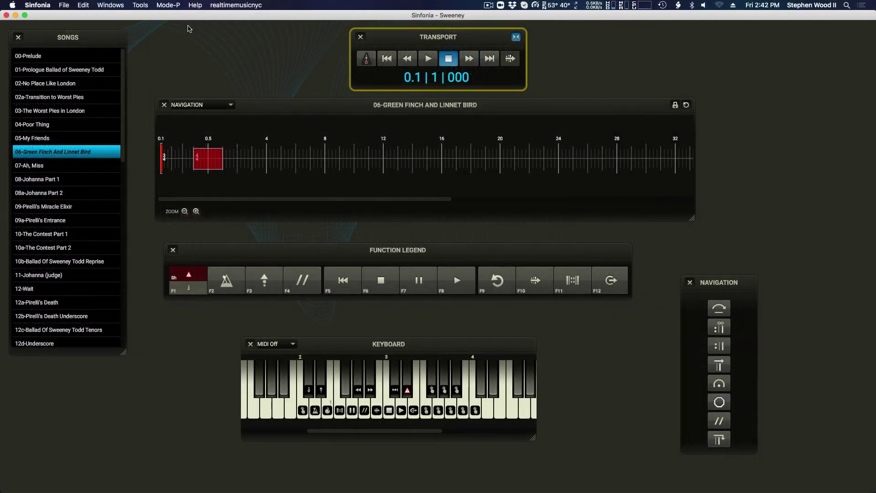
In edit mode, place an attacca marker at bar 63, the song's last bar.
{"action": "left_click", "coordinate": [176, 5]}
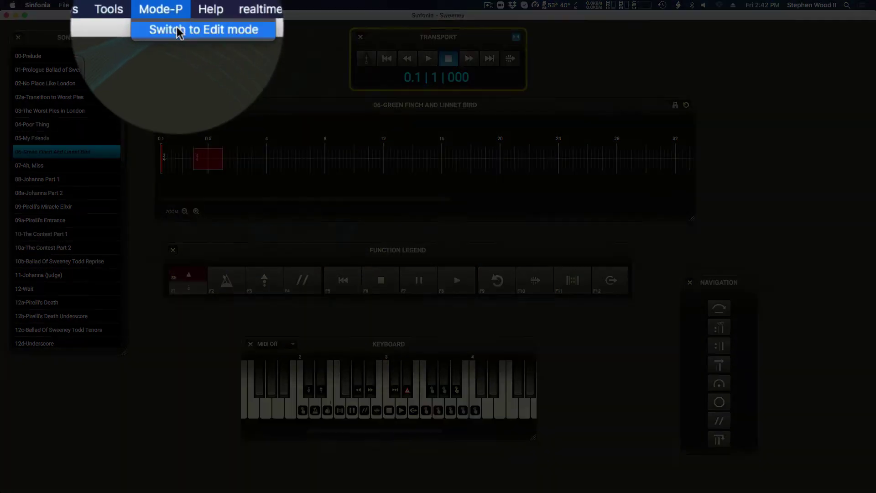
{"action": "left_click", "coordinate": [177, 18]}
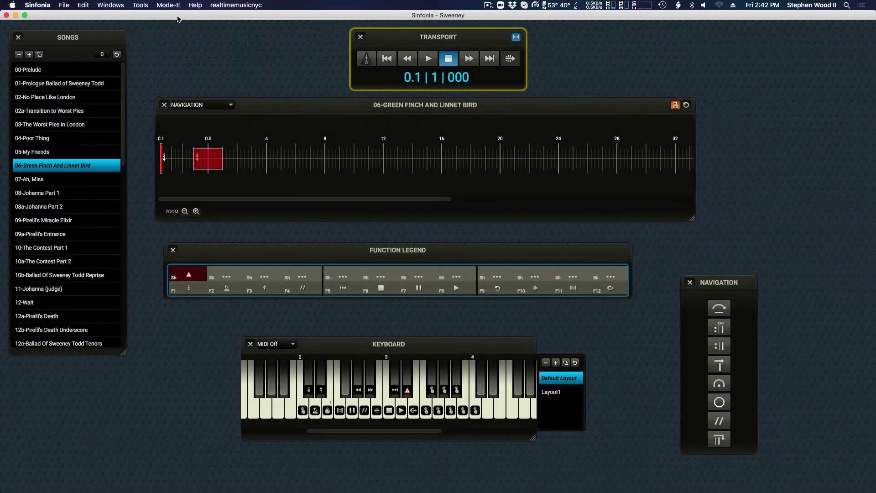
{"action": "left_click_drag", "start_coordinate": [256, 199], "coordinate": [604, 219]}
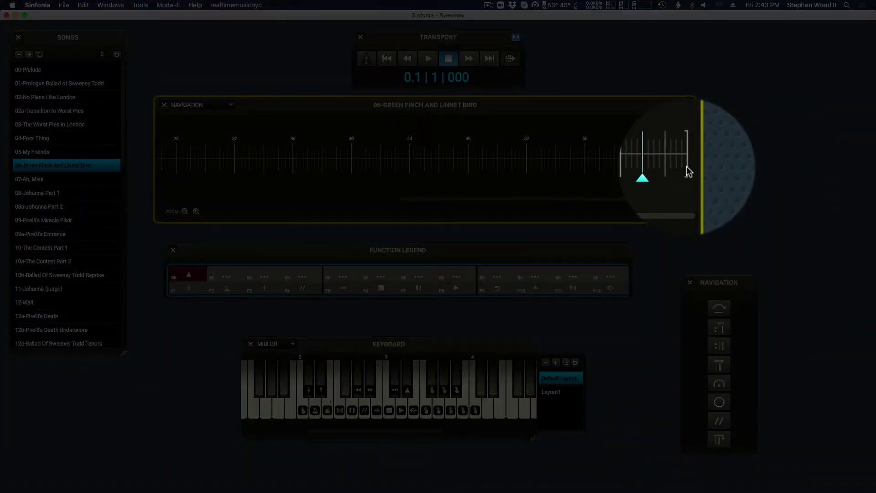
{"action": "left_click", "coordinate": [686, 173]}
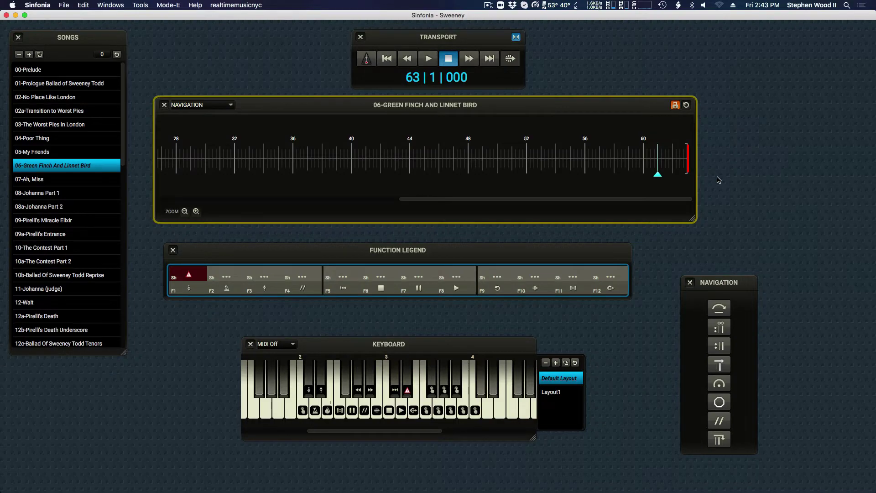
{"action": "left_click", "coordinate": [721, 363]}
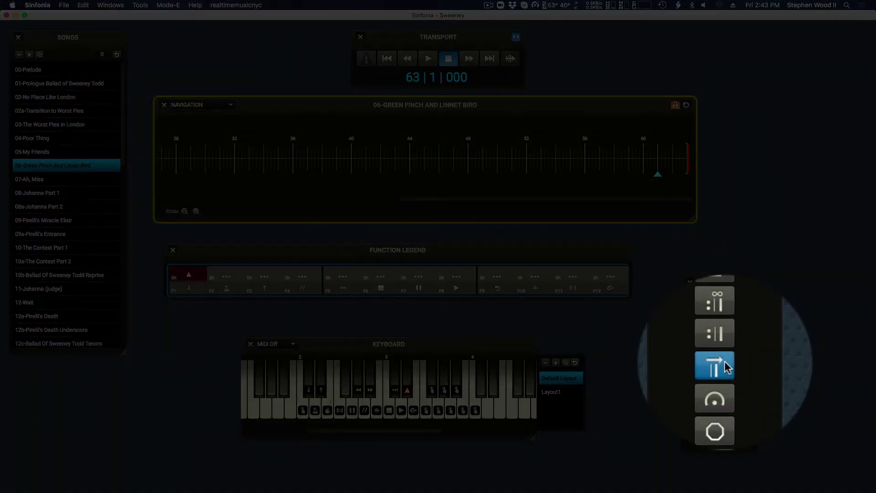
Play through the attacca into Ah, Miss, stop, and go back to Green Finch And Linnet Bird.
{"action": "key", "text": "F8"}
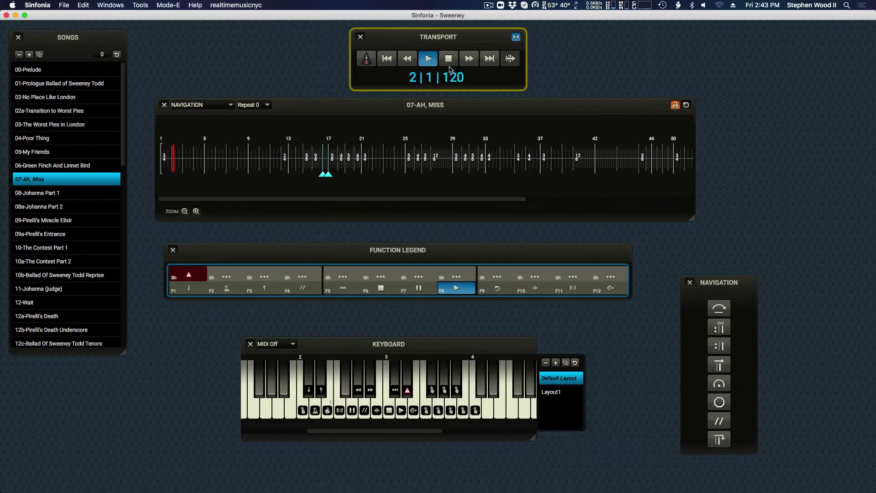
{"action": "left_click", "coordinate": [449, 60]}
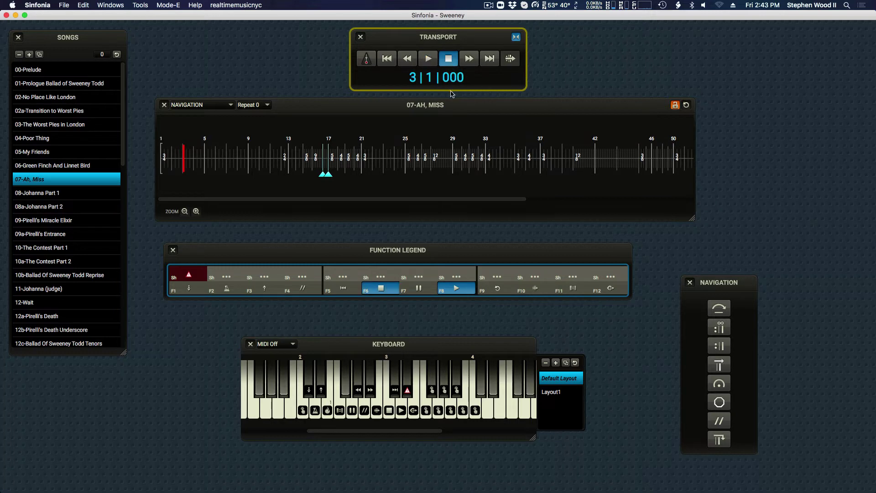
{"action": "key", "text": "Up"}
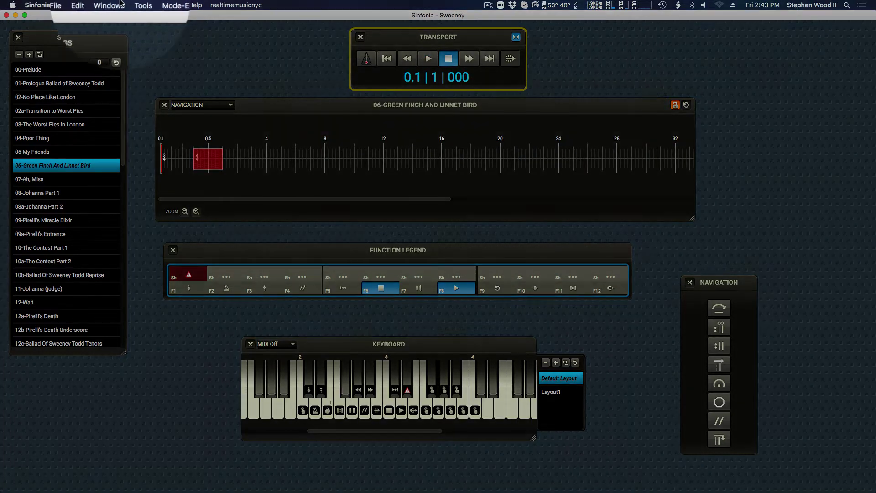
Show the Advanced Editor window and move it off the song timeline.
{"action": "left_click", "coordinate": [110, 5]}
{"action": "mouse_move", "coordinate": [116, 16]}
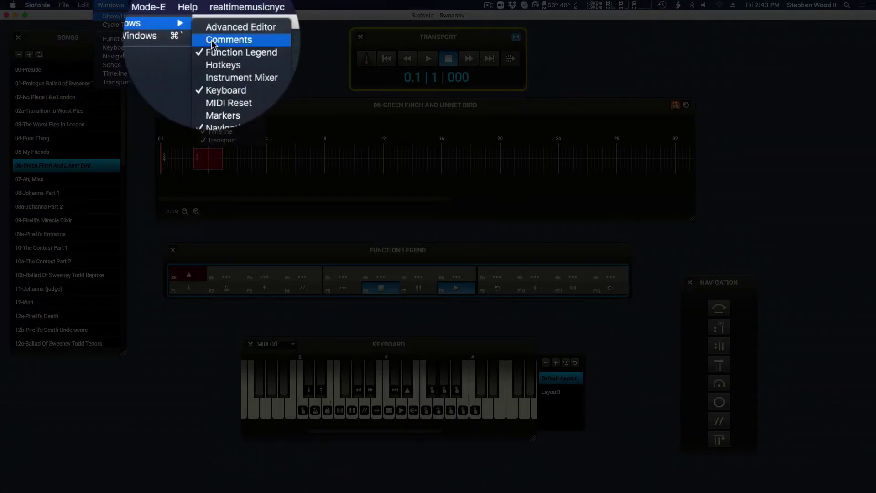
{"action": "left_click", "coordinate": [218, 30]}
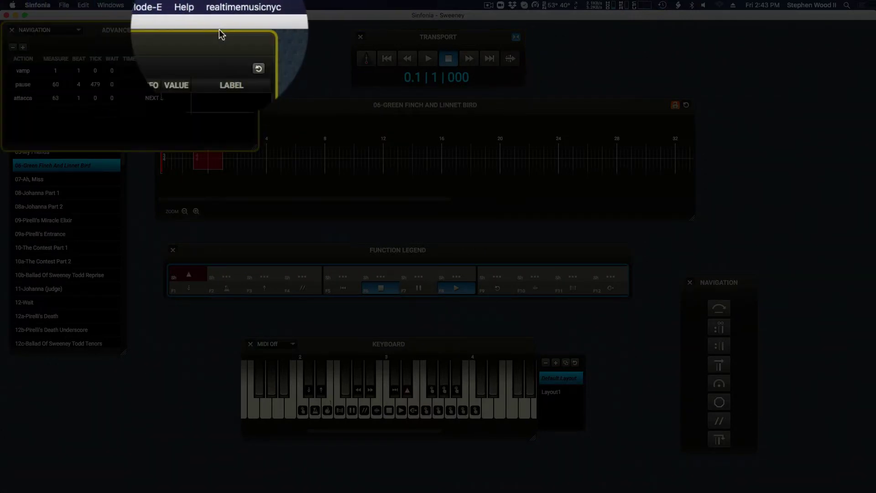
{"action": "left_click_drag", "start_coordinate": [262, 60], "coordinate": [748, 63]}
Retarget the bar 63 attacca to 16a-Pretty Women Part 2 and save it.
{"action": "left_click", "coordinate": [696, 130]}
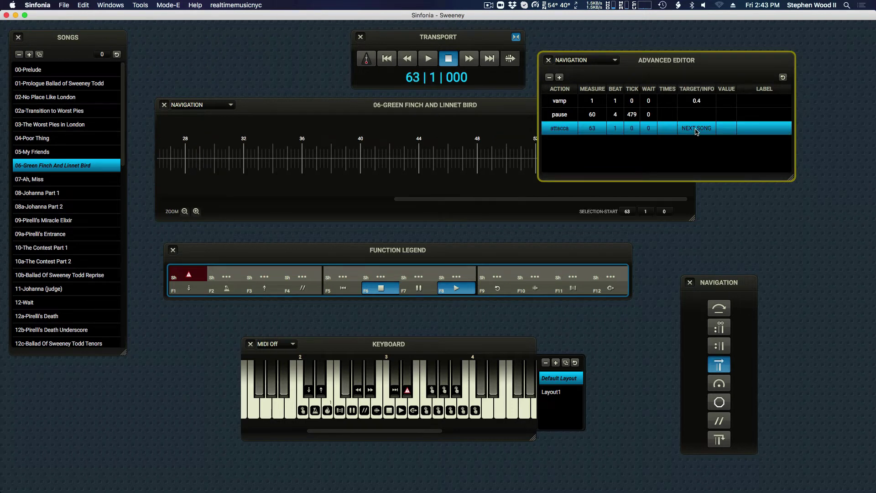
{"action": "left_click", "coordinate": [696, 129]}
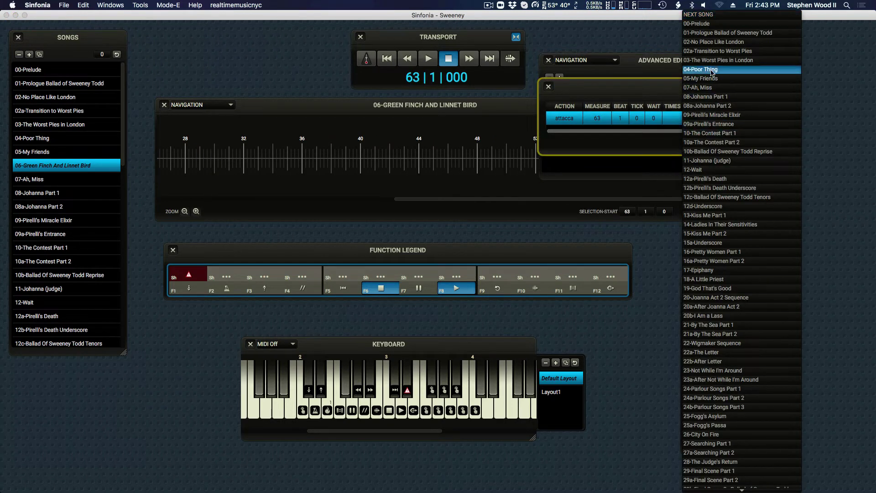
{"action": "left_click", "coordinate": [707, 261]}
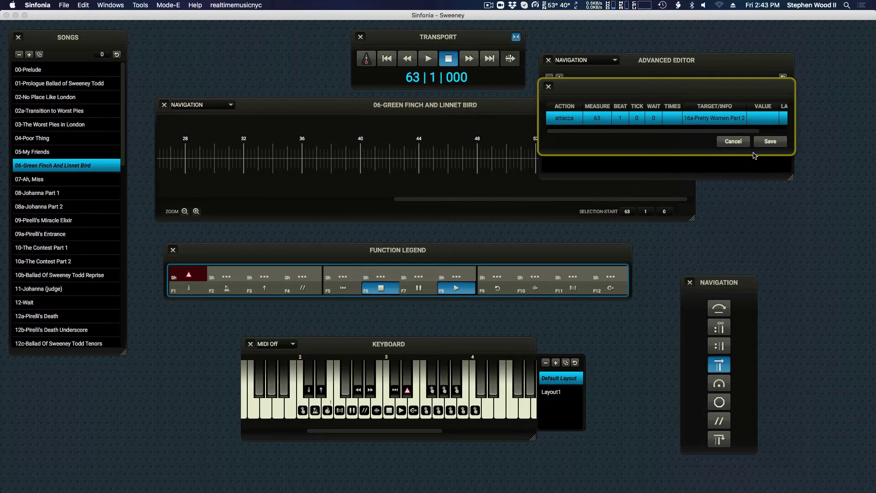
{"action": "left_click", "coordinate": [767, 144]}
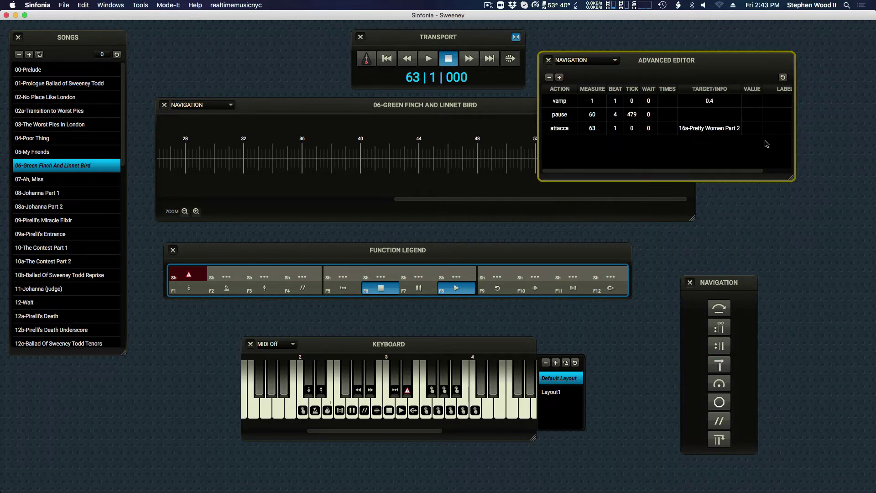
{"action": "left_click_drag", "start_coordinate": [562, 200], "coordinate": [583, 198]}
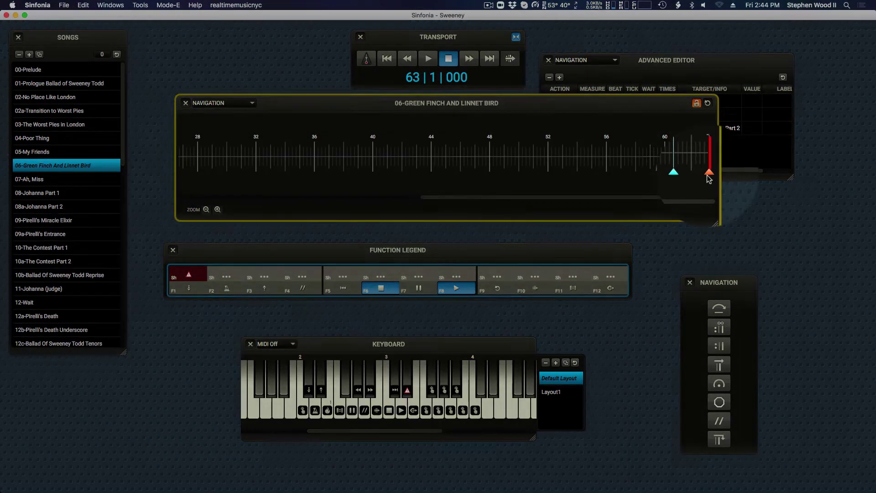
Move the red end marker to measure 60, then delete the selected navigation marker.
{"action": "left_click", "coordinate": [708, 172]}
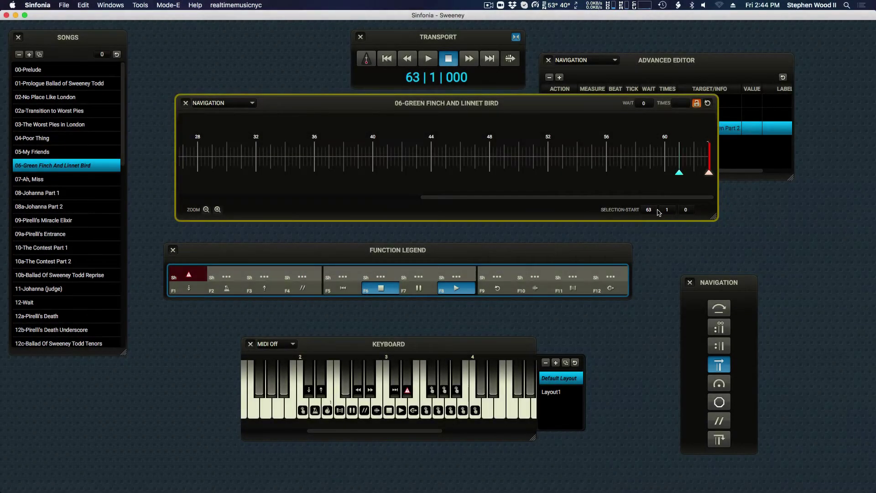
{"action": "left_click", "coordinate": [651, 210]}
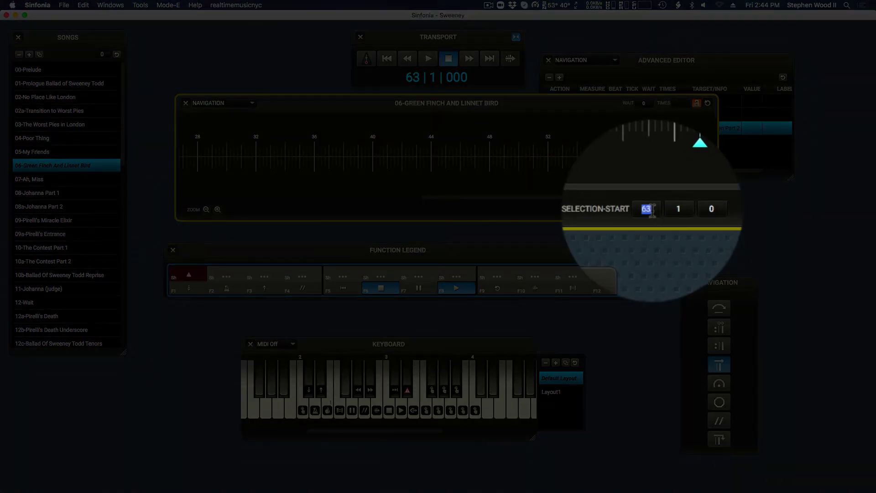
{"action": "type", "text": "60"}
{"action": "key", "text": "Return"}
{"action": "left_click", "coordinate": [654, 164]}
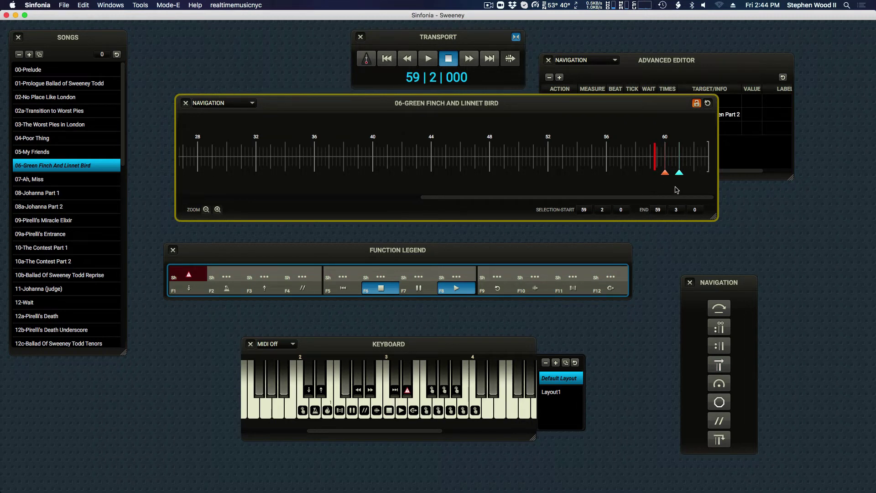
{"action": "key", "text": "BackSpace"}
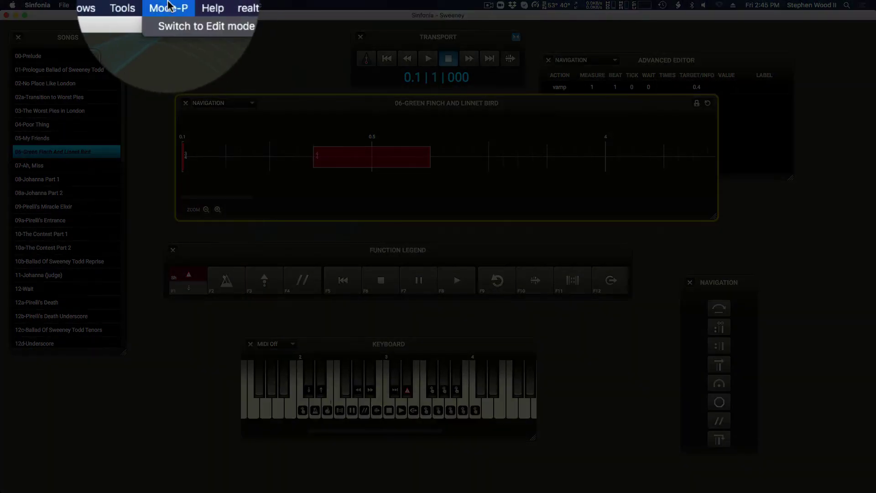
In edit mode, add a pause marker at measure 61 on the timeline.
{"action": "left_click", "coordinate": [171, 16]}
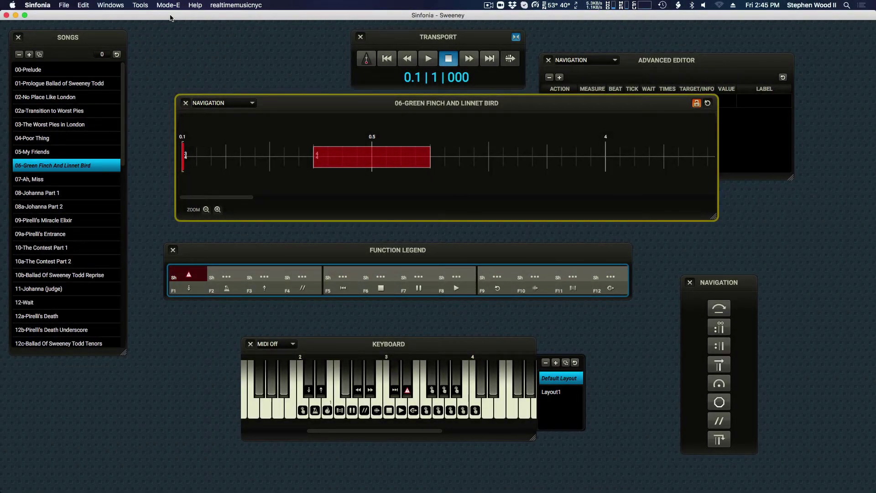
{"action": "scroll", "coordinate": [258, 155], "scroll_direction": "right", "scroll_amount": 10}
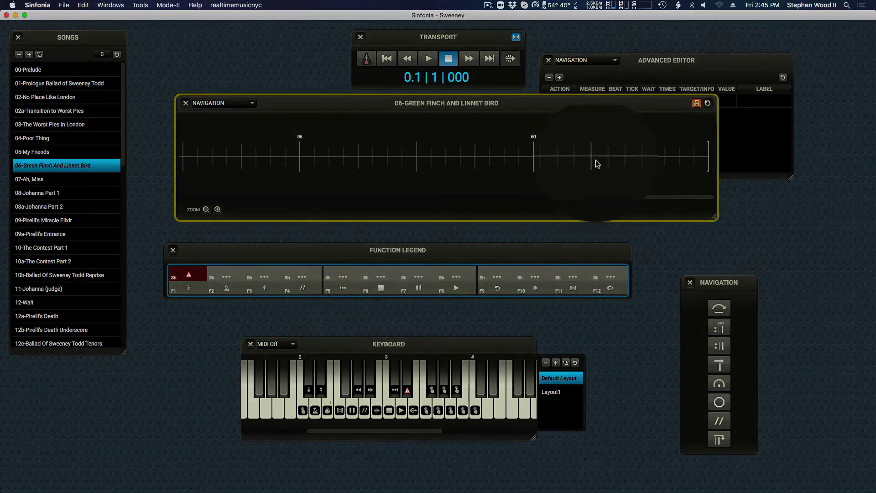
{"action": "left_click", "coordinate": [593, 160]}
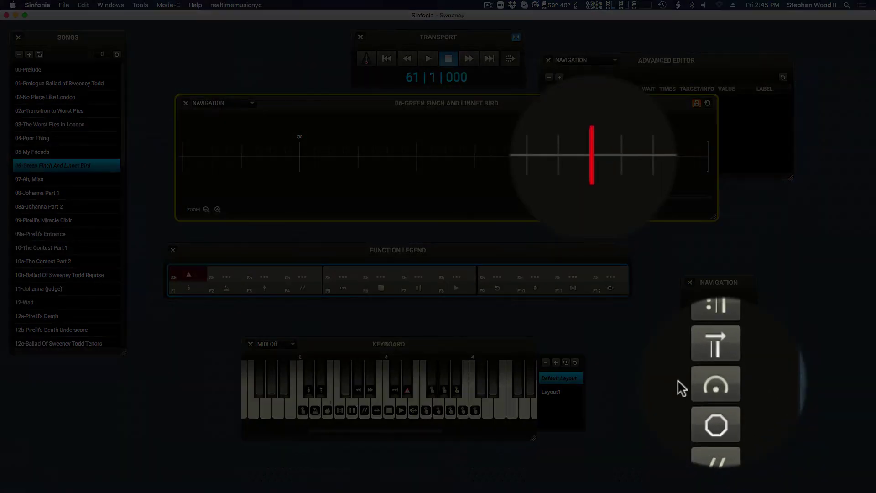
{"action": "left_click", "coordinate": [729, 391]}
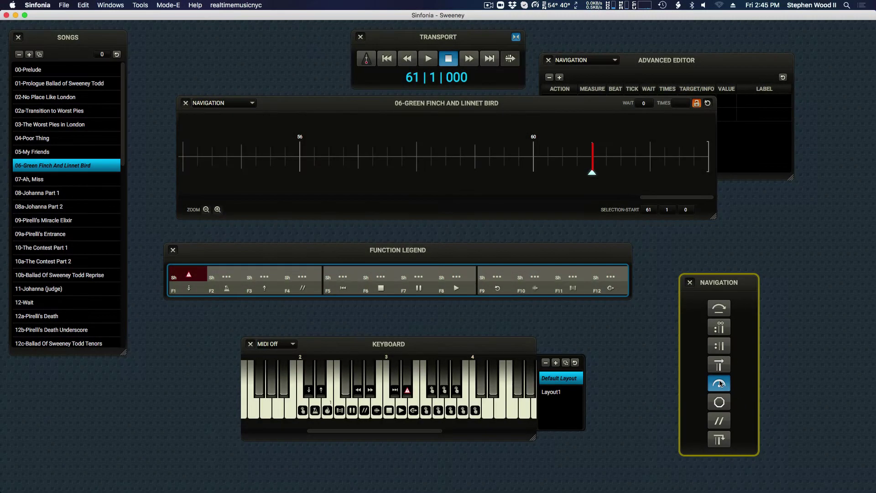
Set the pause marker's start position to 60 | 4 | 479.
{"action": "double_click", "coordinate": [649, 209]}
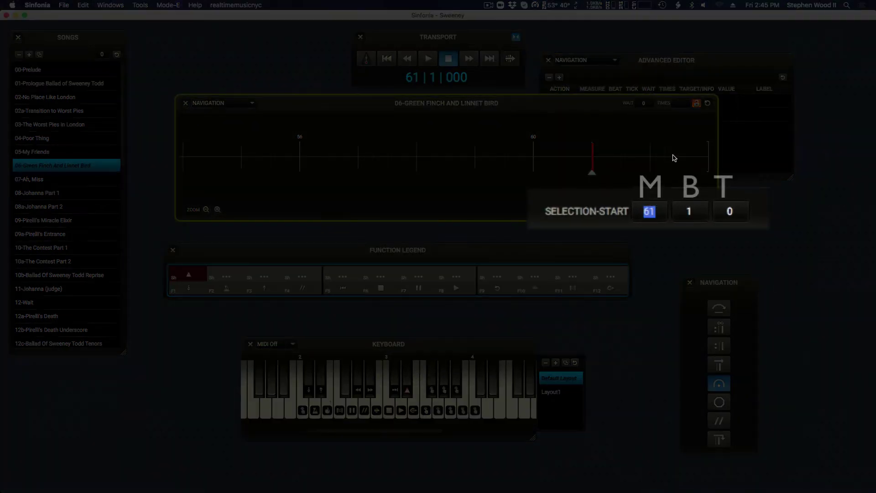
{"action": "type", "text": "60"}
{"action": "key", "text": "Tab"}
{"action": "type", "text": "4"}
{"action": "key", "text": "Tab"}
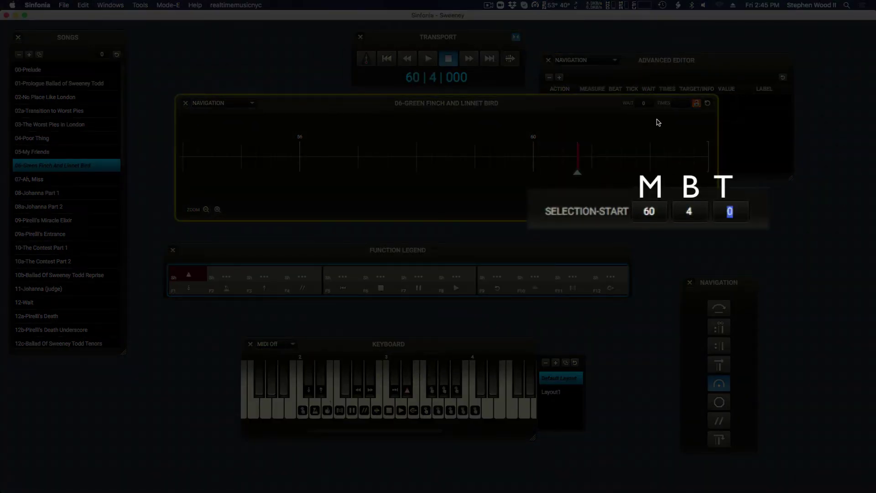
{"action": "type", "text": "479"}
{"action": "key", "text": "Return"}
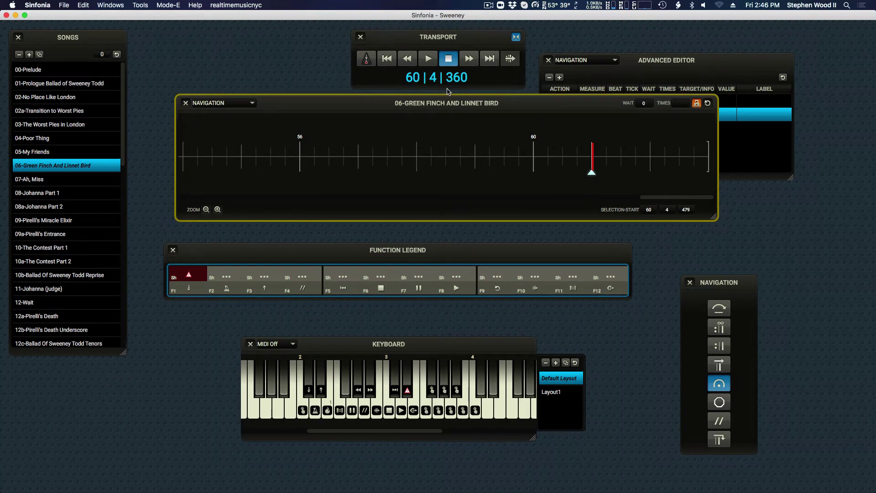
In performance mode, play into the pause, resume past it, stop, then return to edit mode.
{"action": "left_click", "coordinate": [168, 5]}
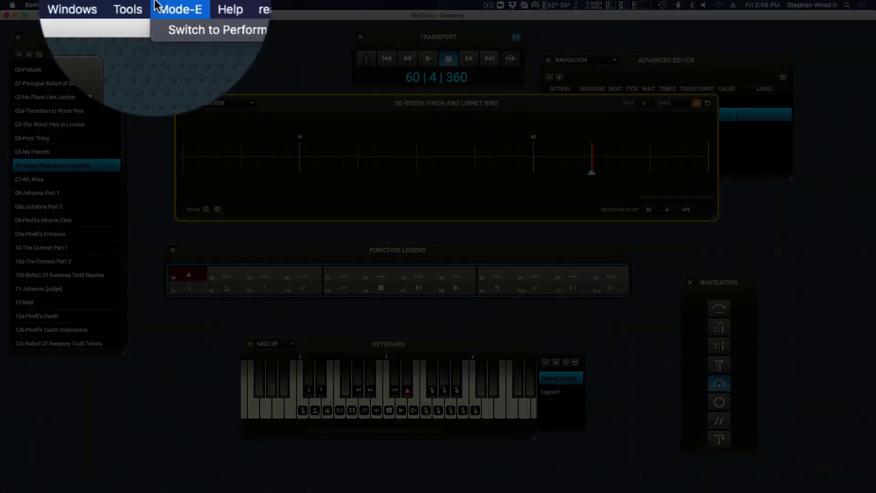
{"action": "left_click", "coordinate": [174, 15]}
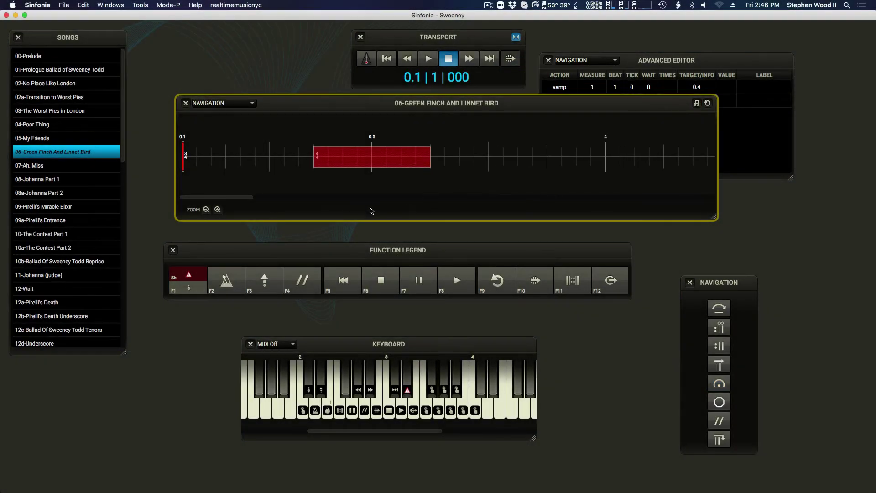
{"action": "left_click", "coordinate": [426, 57]}
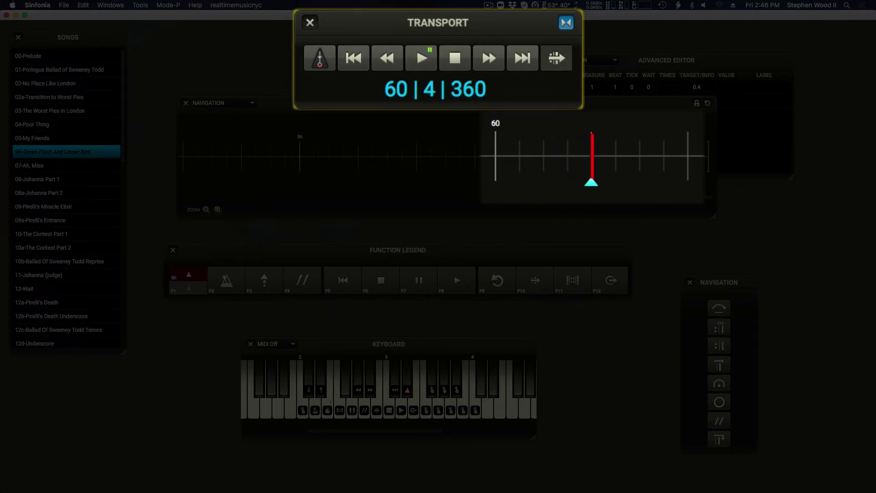
{"action": "left_click", "coordinate": [420, 70]}
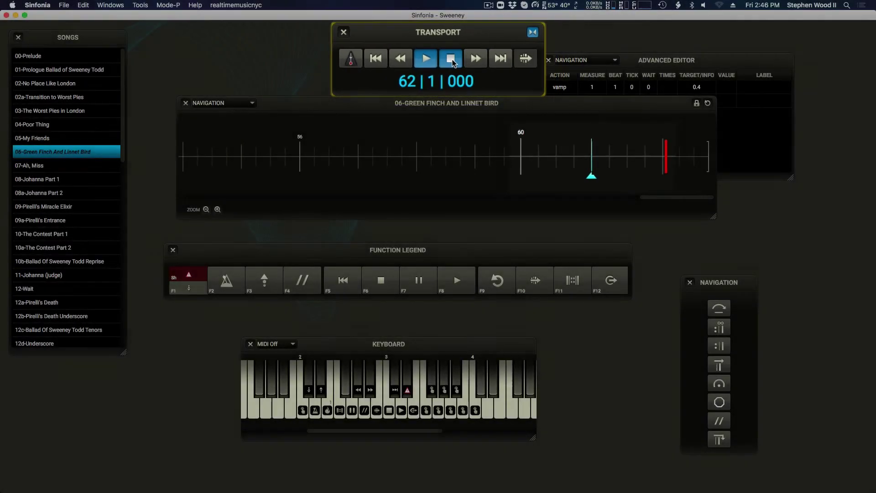
{"action": "left_click", "coordinate": [452, 60]}
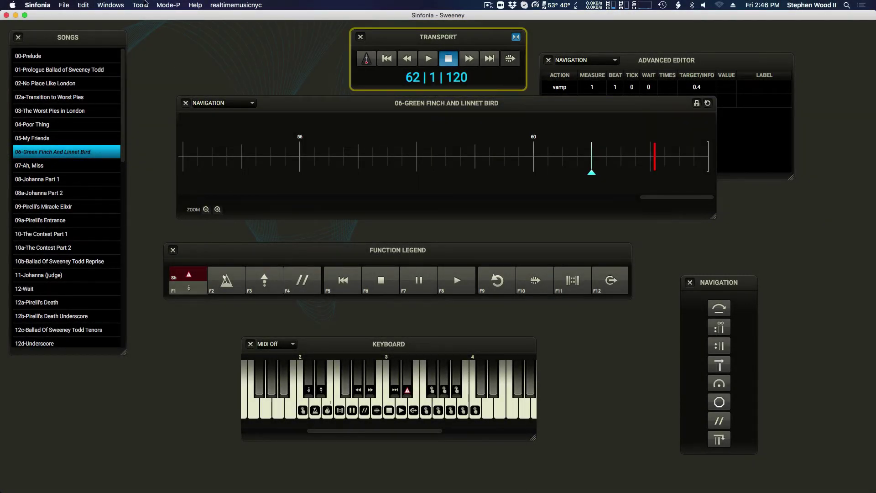
{"action": "left_click", "coordinate": [168, 5]}
{"action": "left_click", "coordinate": [192, 18]}
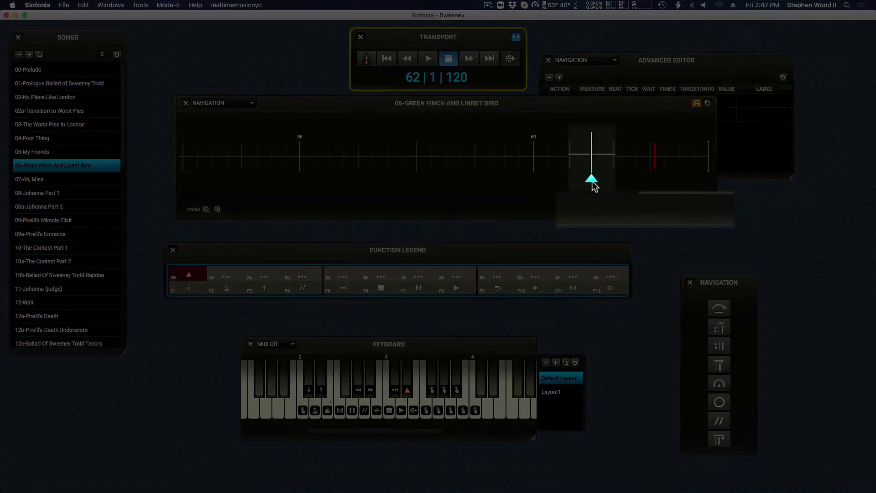
Select the pause marker at measure 60 and delete it.
{"action": "left_click", "coordinate": [592, 182]}
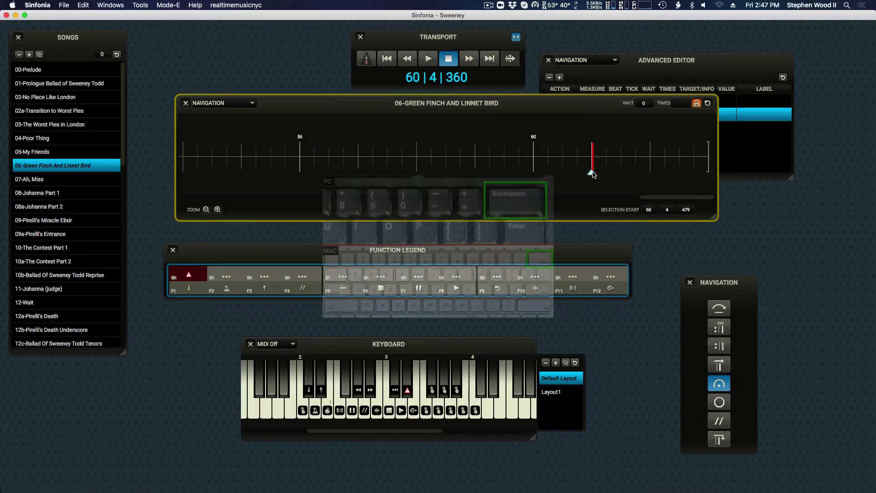
{"action": "key", "text": "BackSpace"}
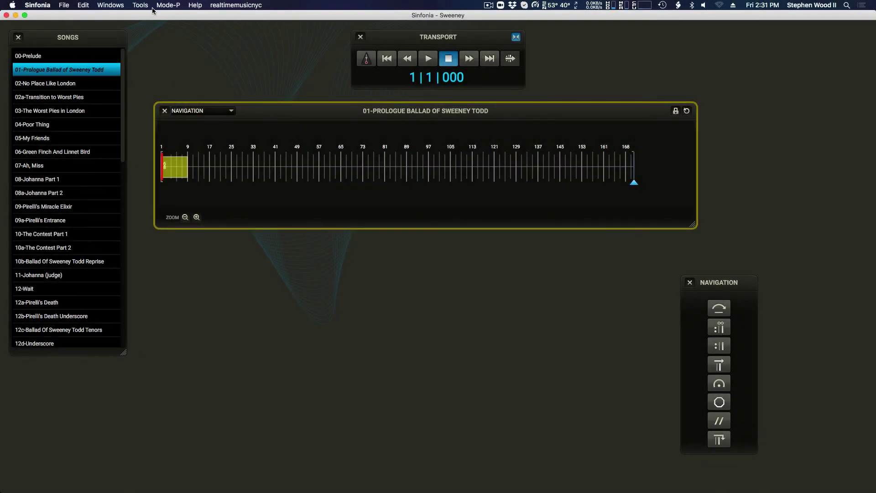
Switch back to edit mode for 03-The Worst Pies in London.
{"action": "left_click", "coordinate": [161, 4]}
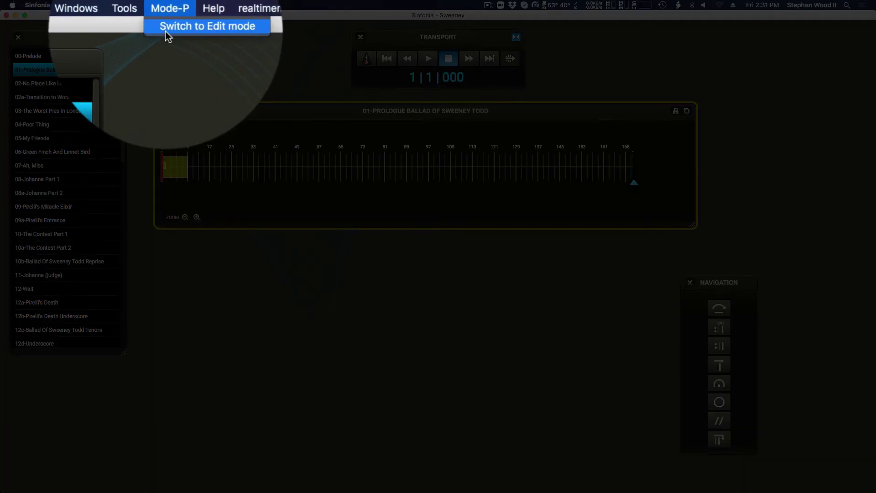
{"action": "left_click", "coordinate": [168, 20]}
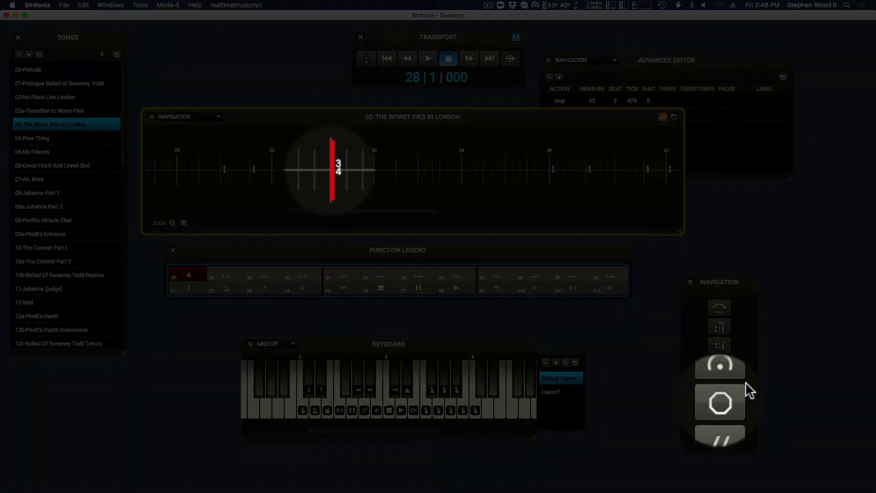
Add a stop marker at measure 28, then test it in performance mode, resuming past the stop.
{"action": "left_click", "coordinate": [730, 398]}
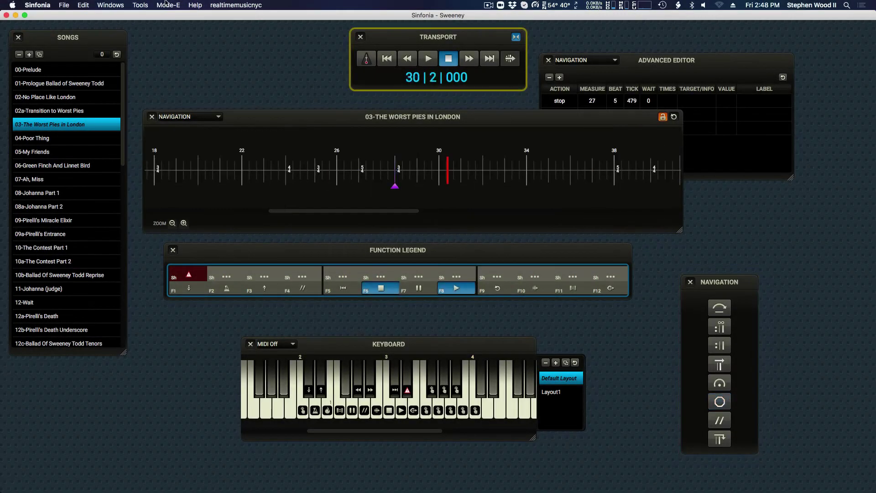
{"action": "left_click", "coordinate": [168, 5]}
{"action": "left_click", "coordinate": [201, 16]}
{"action": "key", "text": "F8"}
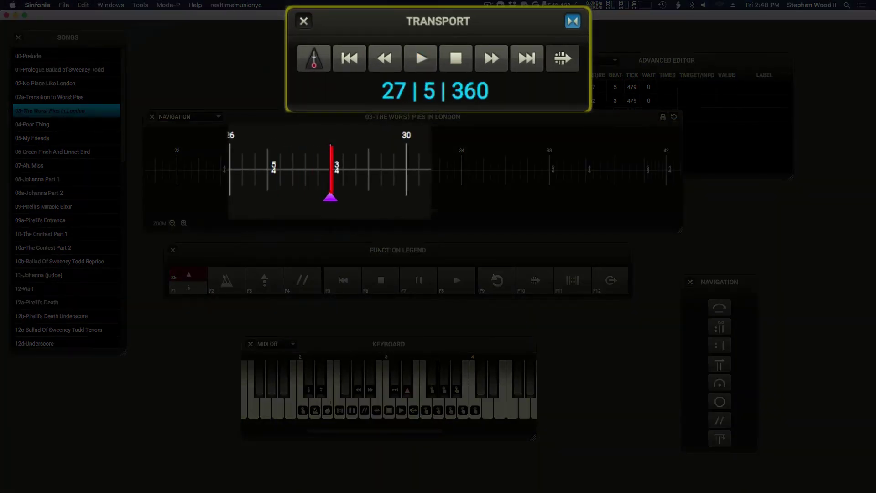
{"action": "left_click", "coordinate": [421, 58]}
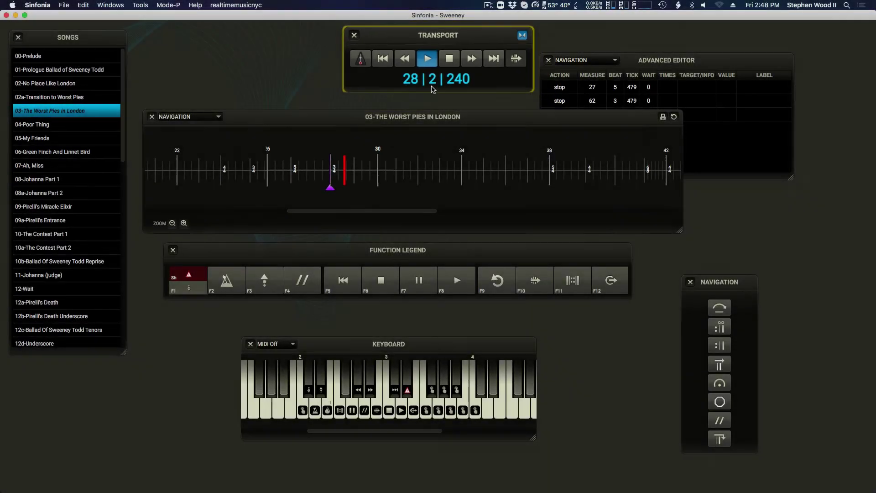
{"action": "left_click", "coordinate": [728, 403]}
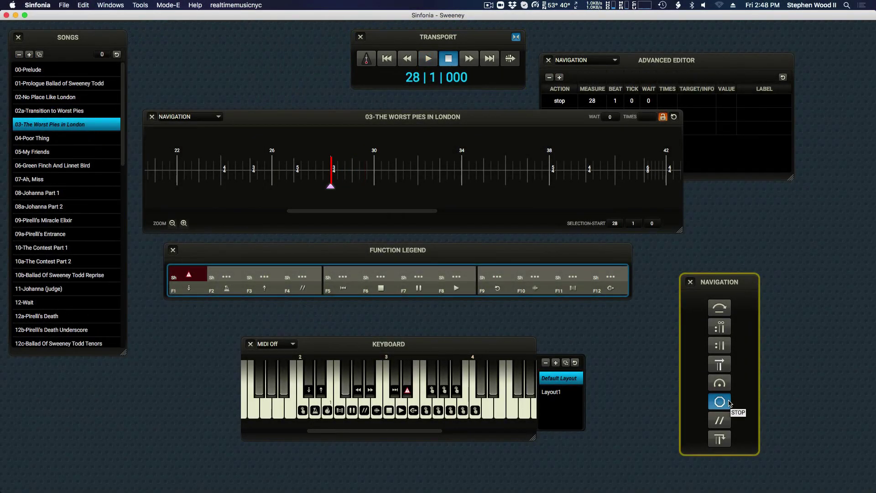
Inspect the stop's start position, then select the stop at measure 28 and delete it.
{"action": "left_click", "coordinate": [610, 223]}
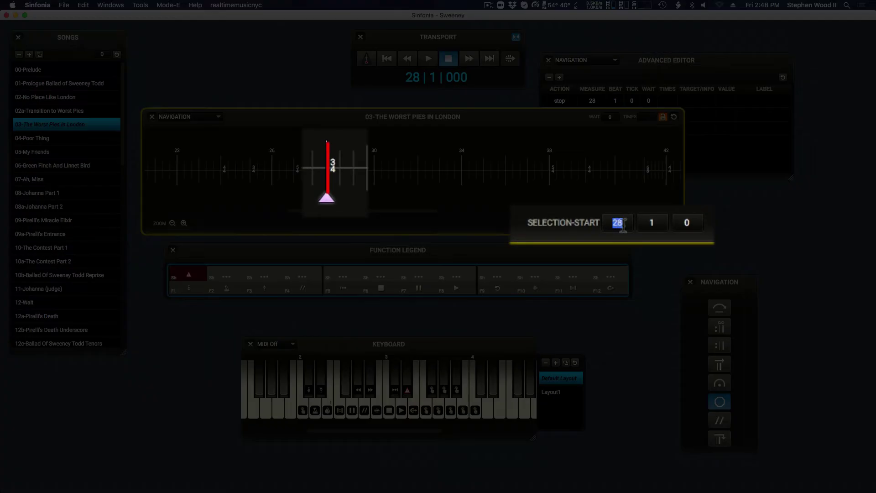
{"action": "key", "text": "Tab"}
{"action": "key", "text": "Tab"}
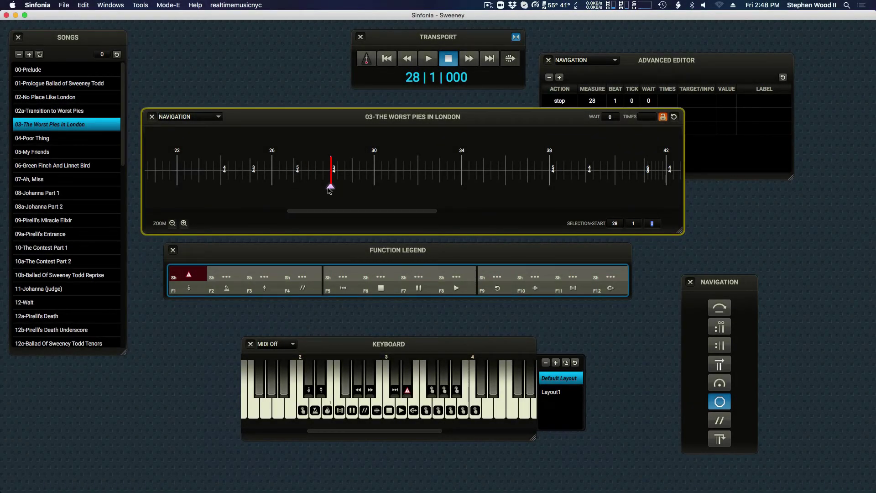
{"action": "left_click", "coordinate": [314, 183]}
{"action": "left_click", "coordinate": [331, 187]}
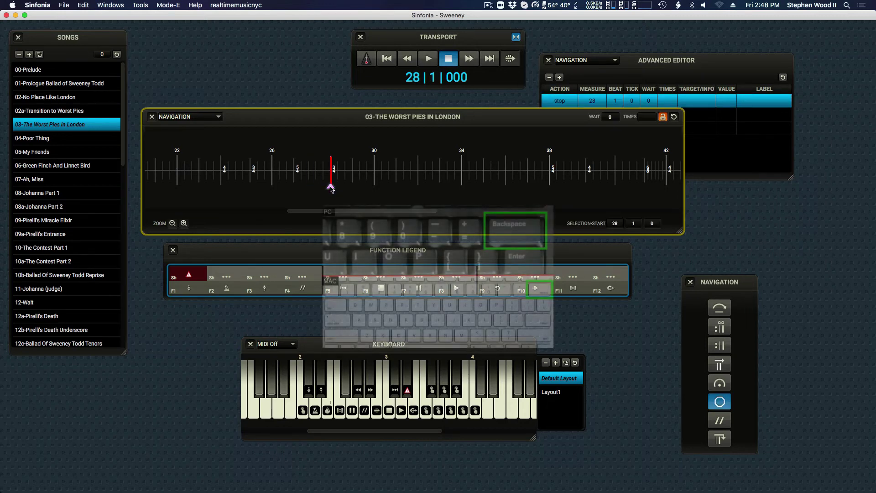
{"action": "key", "text": "BackSpace"}
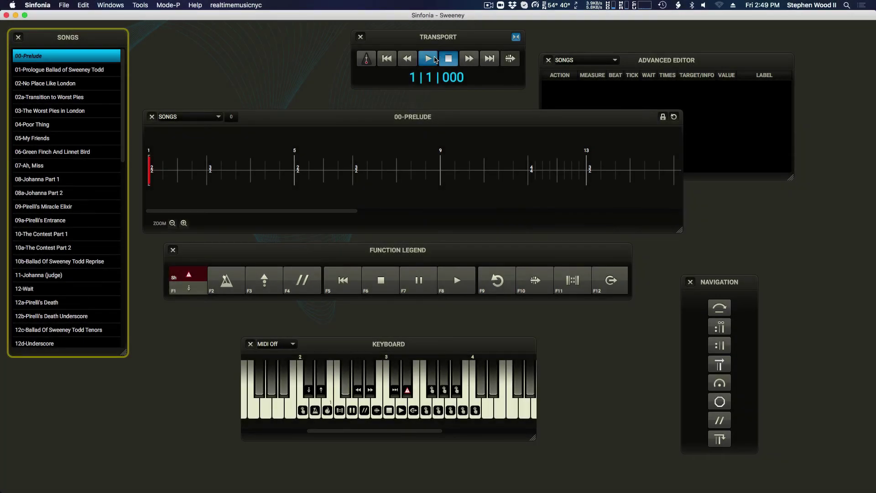
Play 00-Prelude and cut it off live, then switch to edit mode with 00-Prelude selected.
{"action": "left_click", "coordinate": [428, 58]}
{"action": "left_click", "coordinate": [305, 284]}
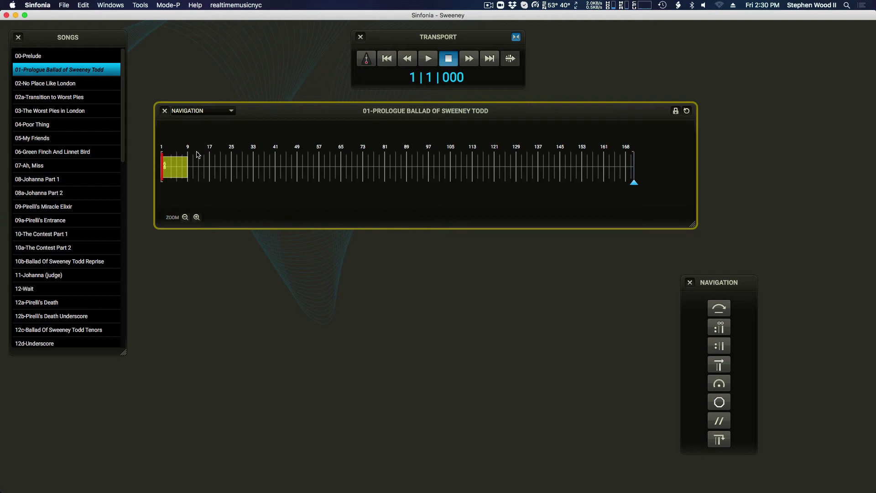
{"action": "left_click", "coordinate": [163, 4]}
{"action": "left_click", "coordinate": [166, 17]}
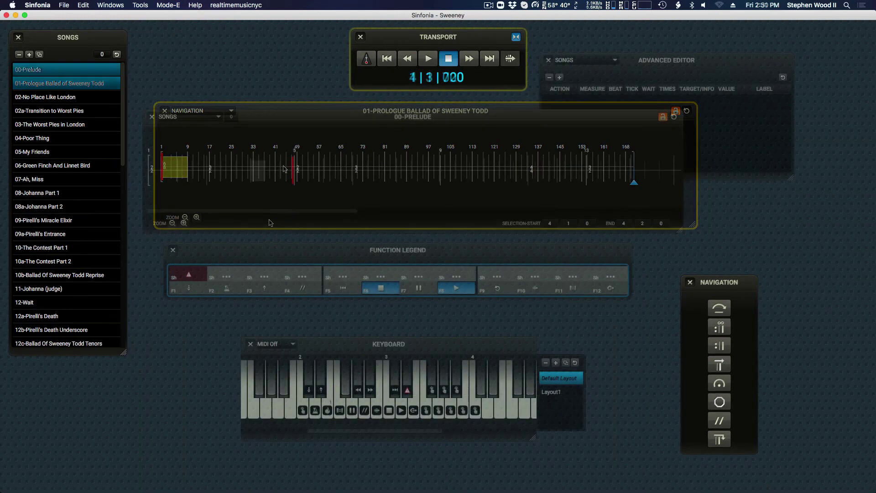
{"action": "key", "text": "Up"}
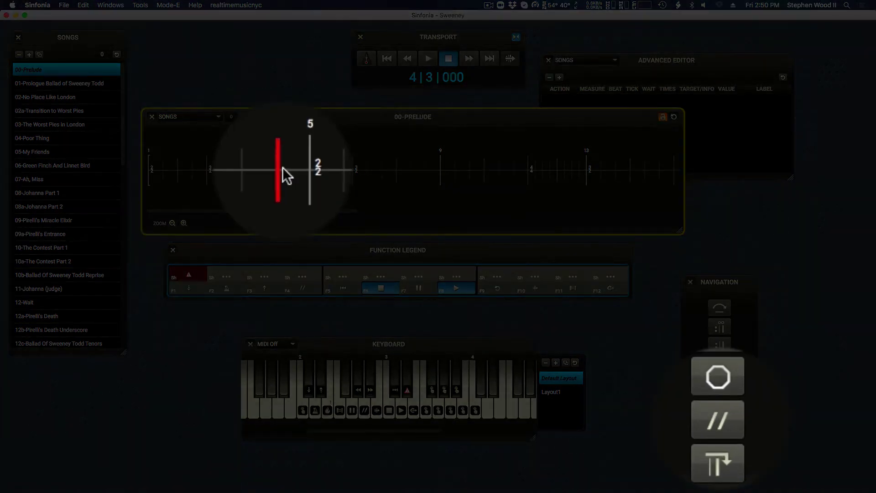
Add a cutoff marker and test it by playing and stopping from measure 4.
{"action": "left_click", "coordinate": [719, 419]}
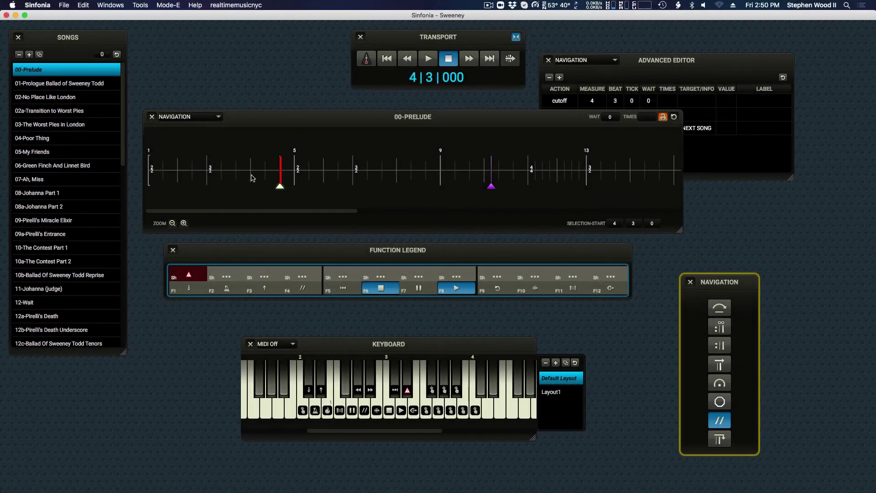
{"action": "left_click", "coordinate": [252, 177]}
{"action": "left_click", "coordinate": [427, 63]}
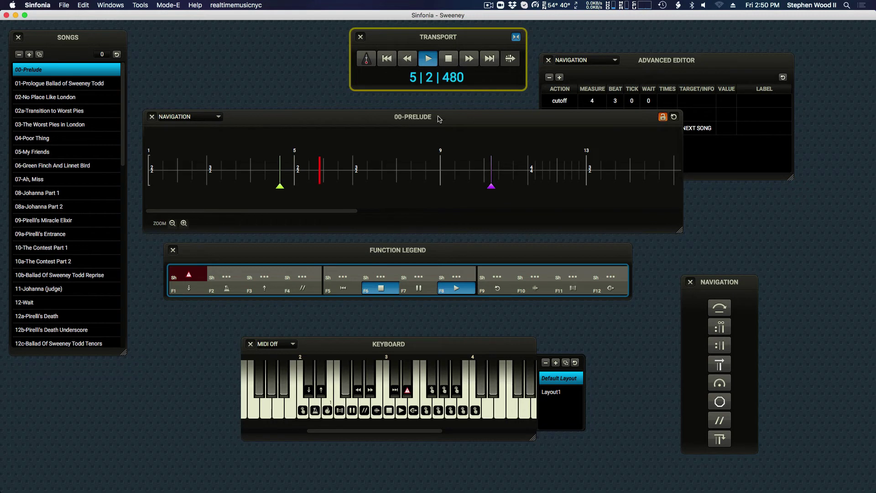
{"action": "left_click", "coordinate": [450, 59]}
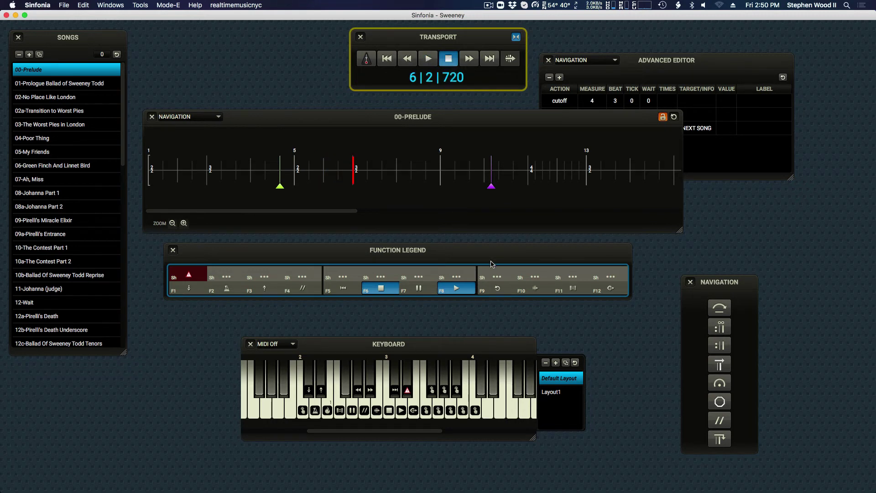
Select the cutoff marker at measure 4 beat 3 and check its start beat and tick.
{"action": "left_click", "coordinate": [282, 191]}
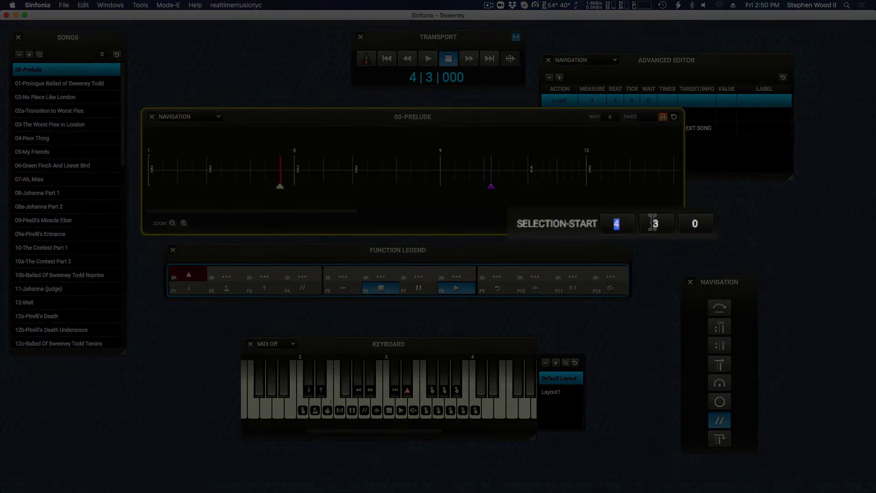
{"action": "left_click", "coordinate": [633, 223]}
{"action": "left_click", "coordinate": [698, 219]}
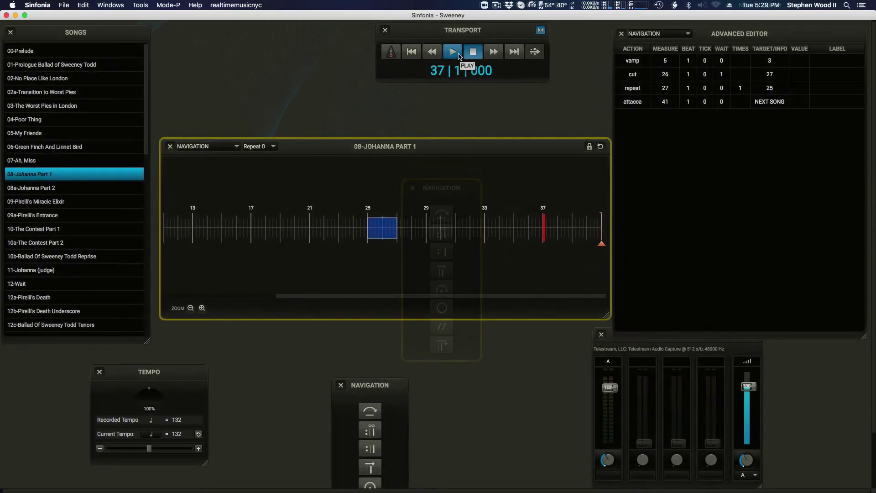
Play 08-Johanna Part 1 from measure 37 into the attacca at measure 41.
{"action": "left_click", "coordinate": [453, 52]}
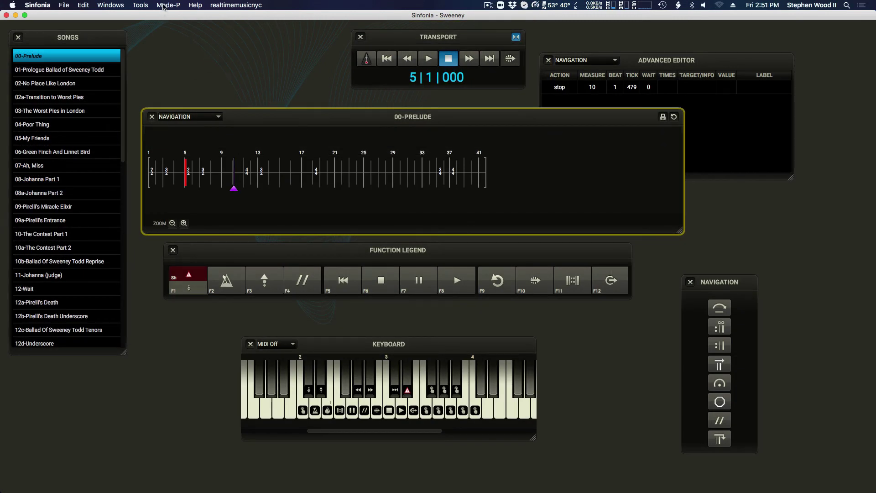
In edit mode, add a RelSeq marker at measure 42 and play from measure 40 to test it.
{"action": "left_click", "coordinate": [163, 8]}
{"action": "left_click", "coordinate": [165, 28]}
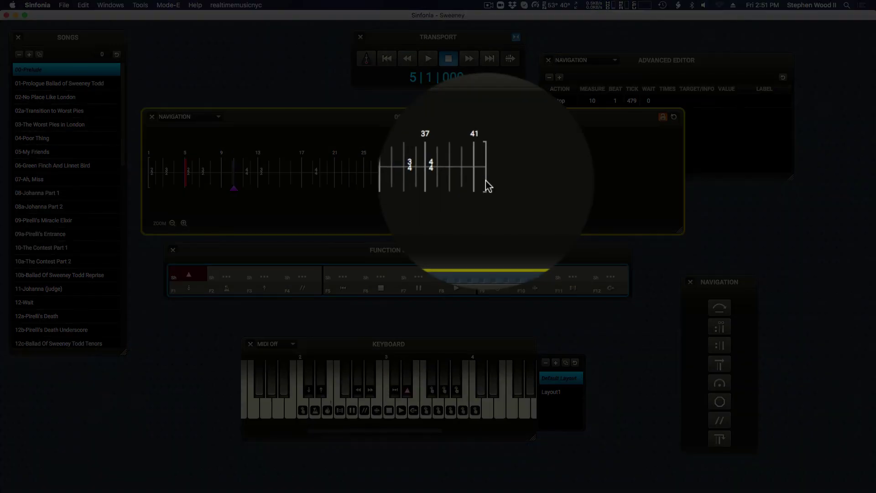
{"action": "left_click", "coordinate": [487, 183]}
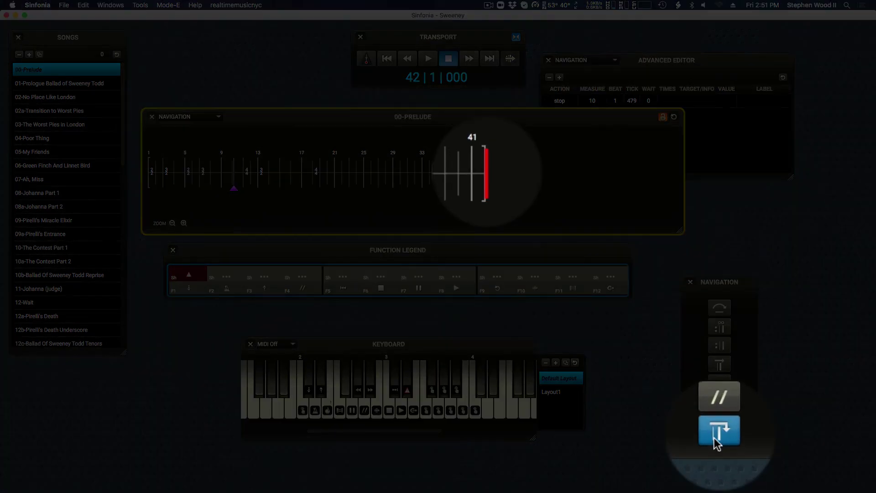
{"action": "left_click", "coordinate": [713, 437]}
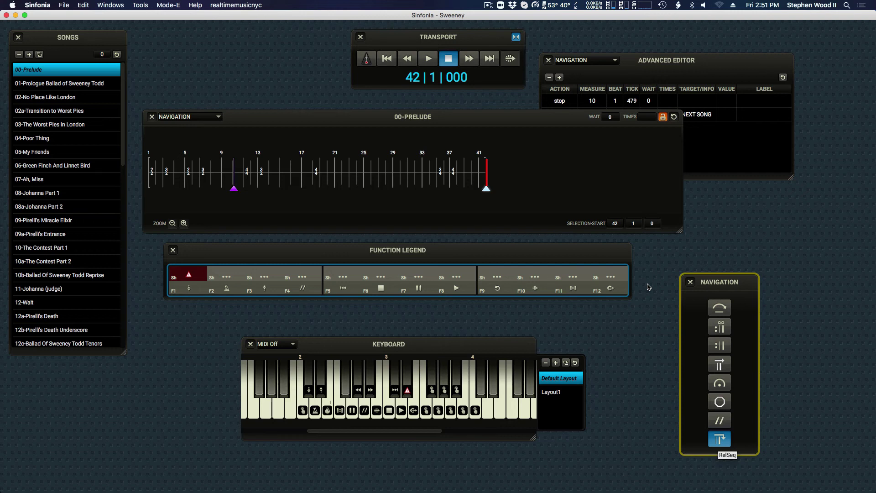
{"action": "left_click", "coordinate": [444, 65]}
{"action": "key", "text": "F8"}
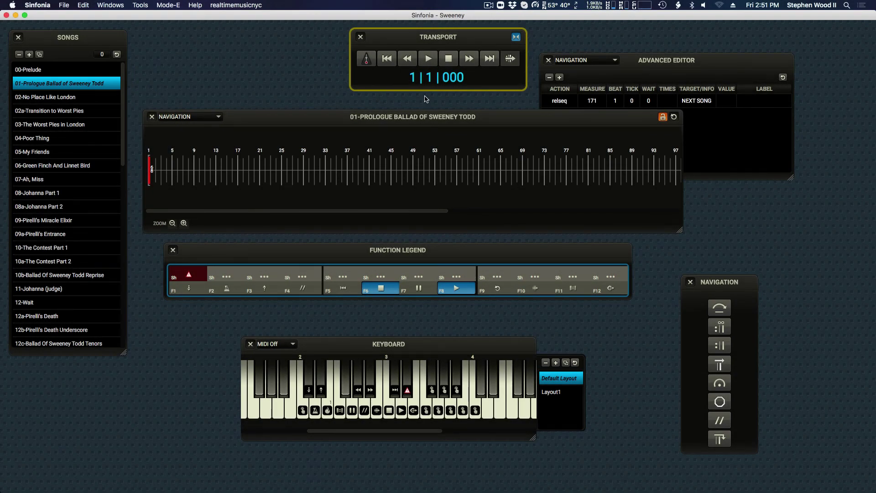
Back on 00-Prelude, select the RelSeq marker at measure 42 and delete it with Backspace.
{"action": "key", "text": "Up"}
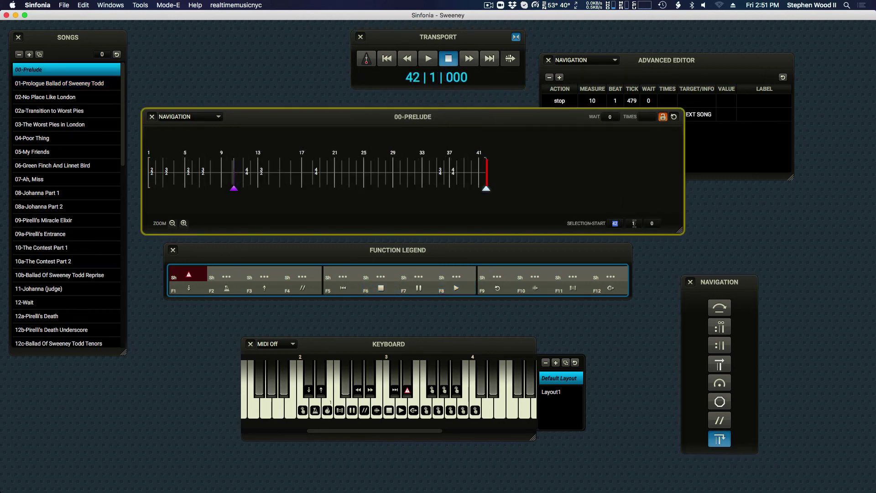
{"action": "left_click", "coordinate": [633, 223]}
{"action": "left_click", "coordinate": [651, 224]}
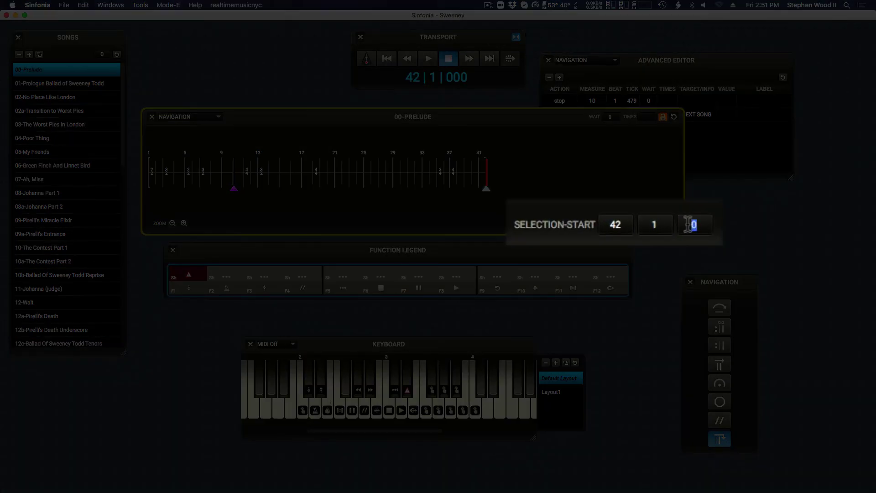
{"action": "left_click", "coordinate": [472, 173]}
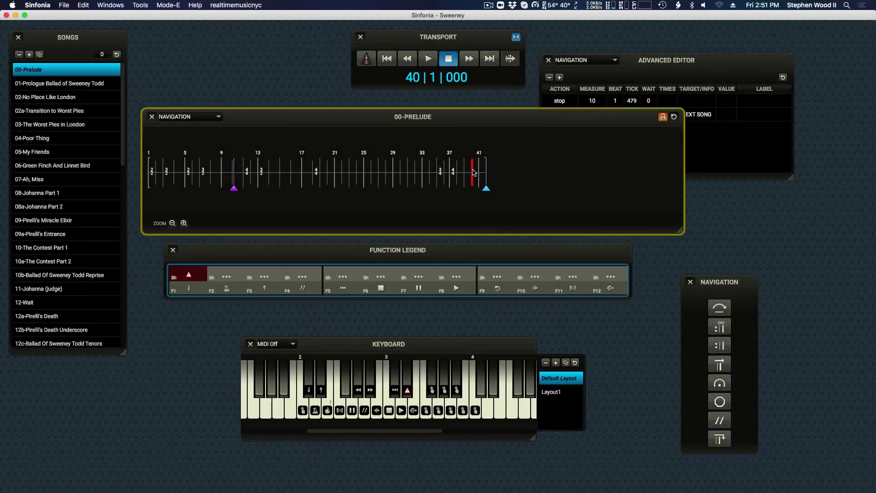
{"action": "left_click", "coordinate": [523, 89]}
{"action": "key", "text": "BackSpace"}
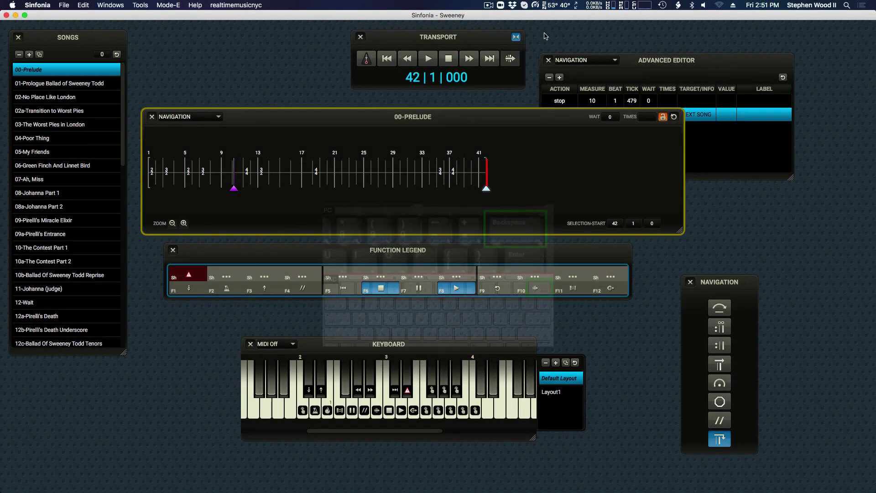
{"action": "key", "text": "BackSpace"}
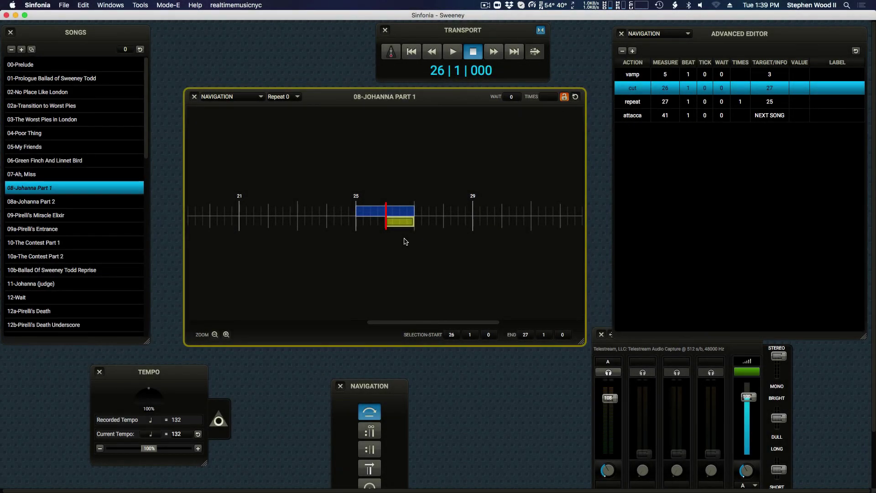
Set the measure 26 cut's WAIT to 1, then play from measure 25 to test it.
{"action": "left_click", "coordinate": [511, 96]}
{"action": "type", "text": "1"}
{"action": "key", "text": "Return"}
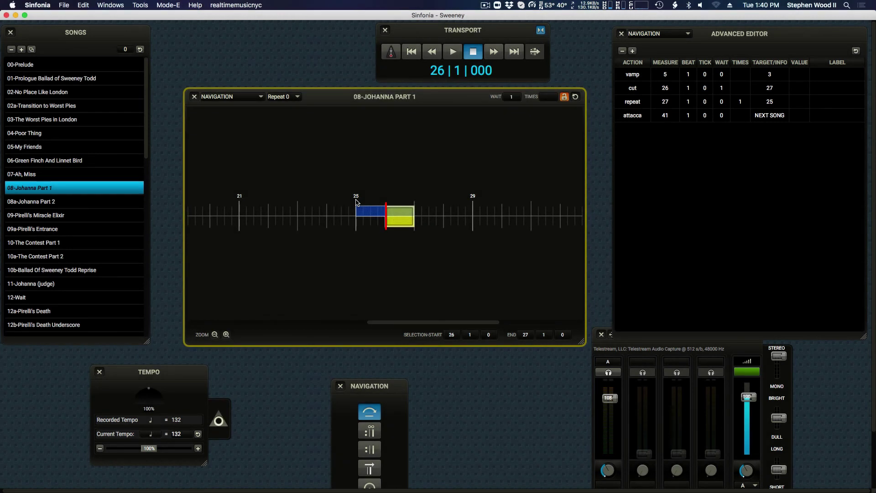
{"action": "left_click", "coordinate": [357, 203]}
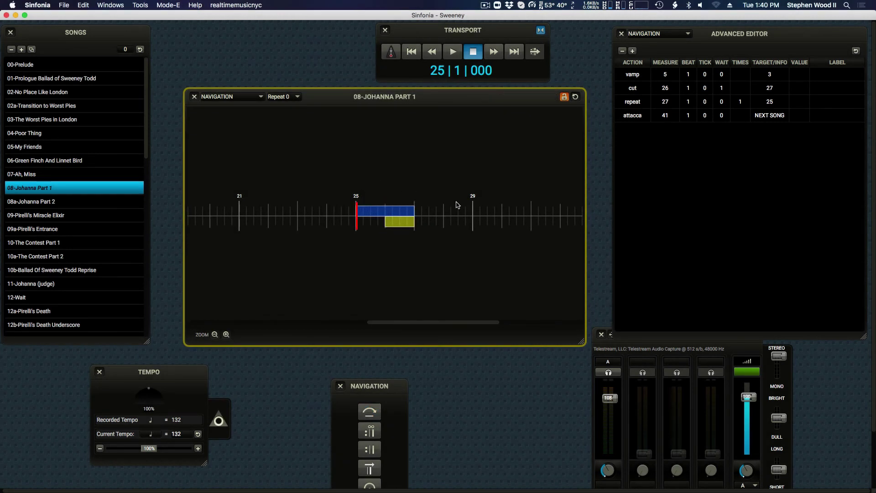
{"action": "left_click", "coordinate": [451, 52]}
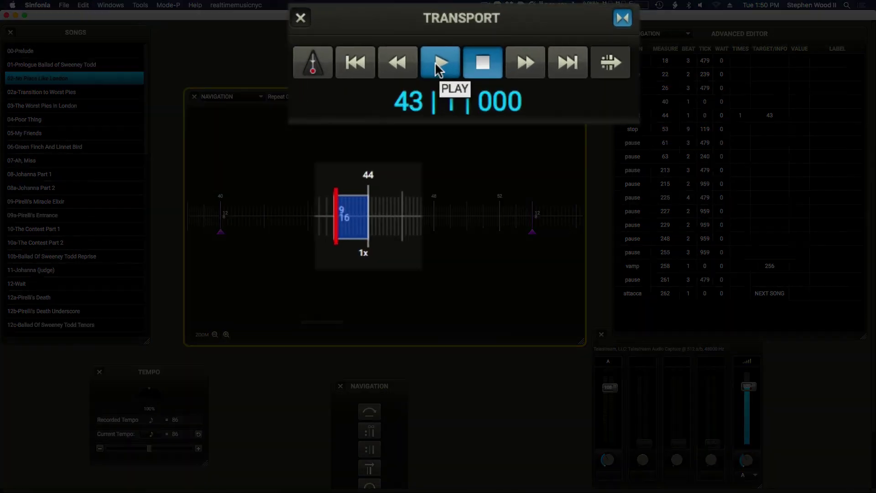
Play 02-No Place Like London from 43|1|000 through the bar 44 repeat.
{"action": "left_click", "coordinate": [452, 52]}
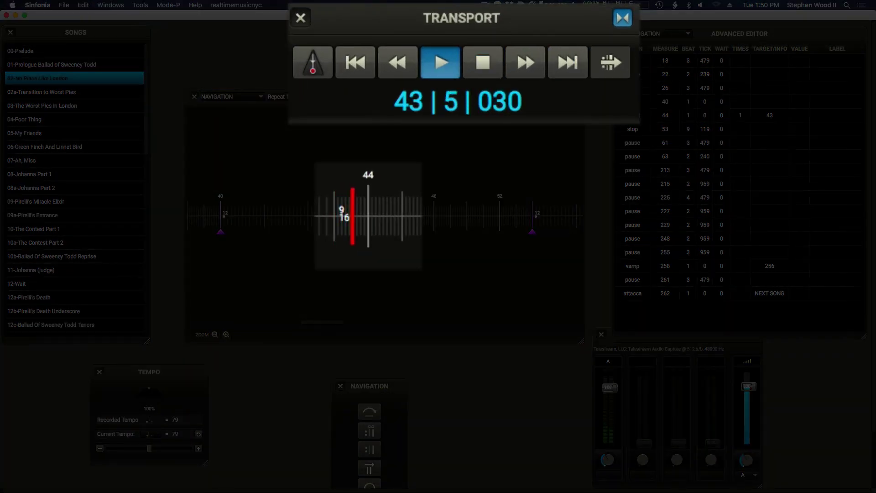